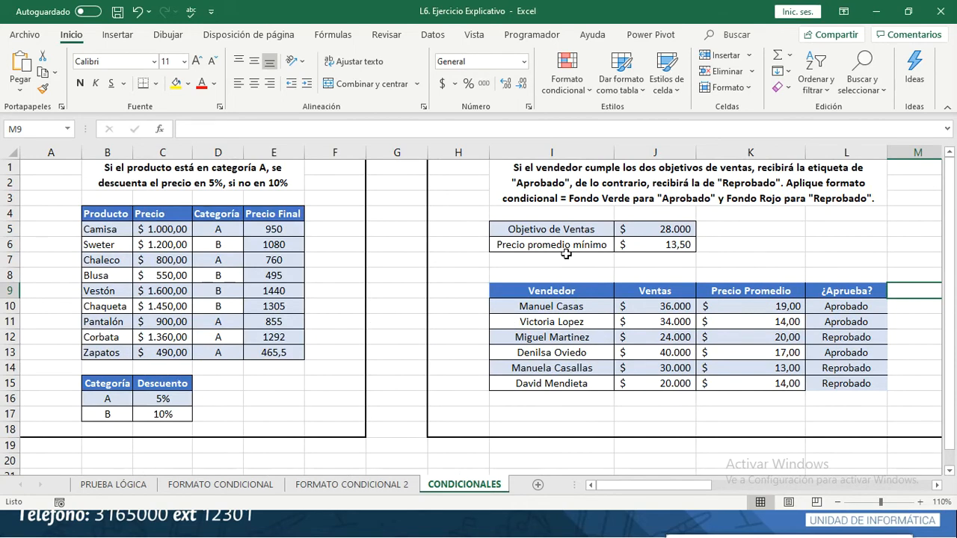
pyautogui.click(750, 260)
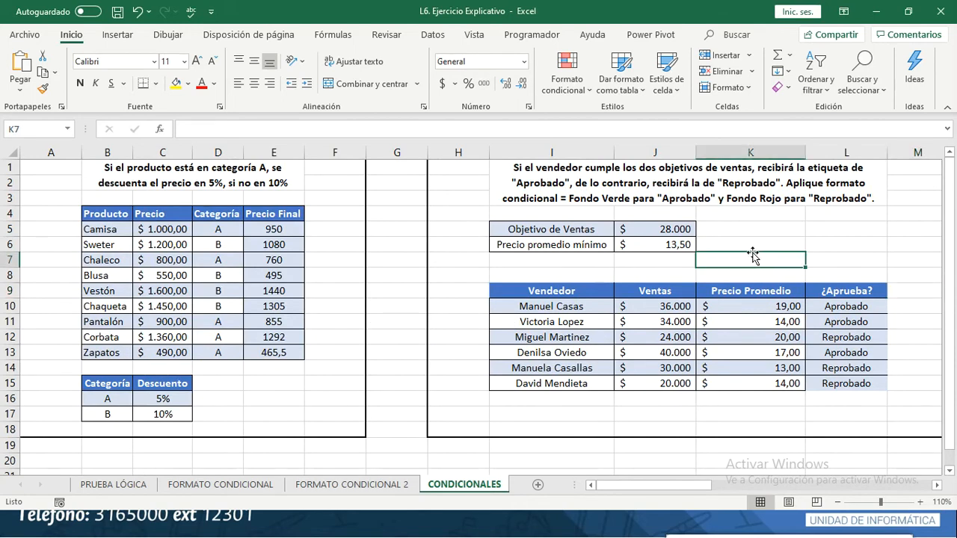
pyautogui.hscroll(2, 752, 254)
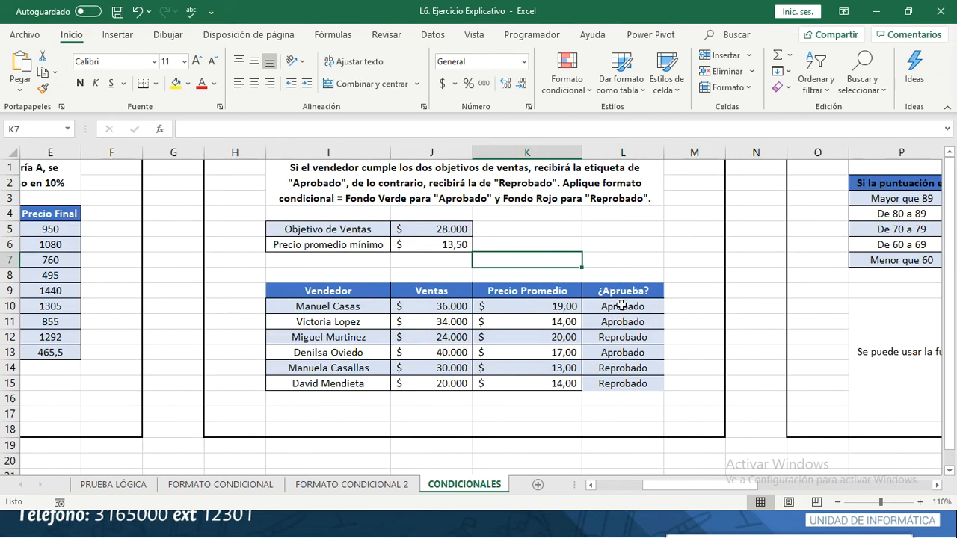
pyautogui.moveTo(622, 307); pyautogui.dragTo(634, 387)
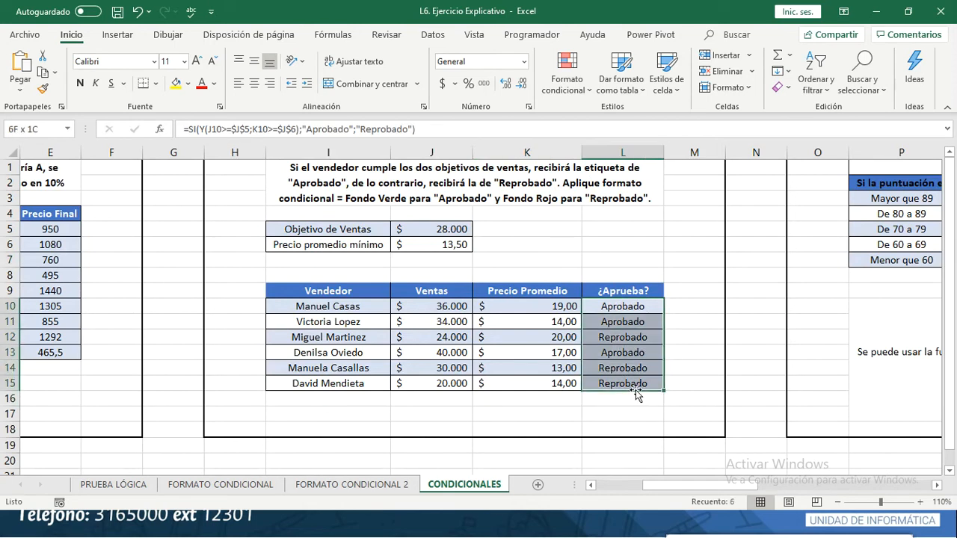
pyautogui.click(689, 338)
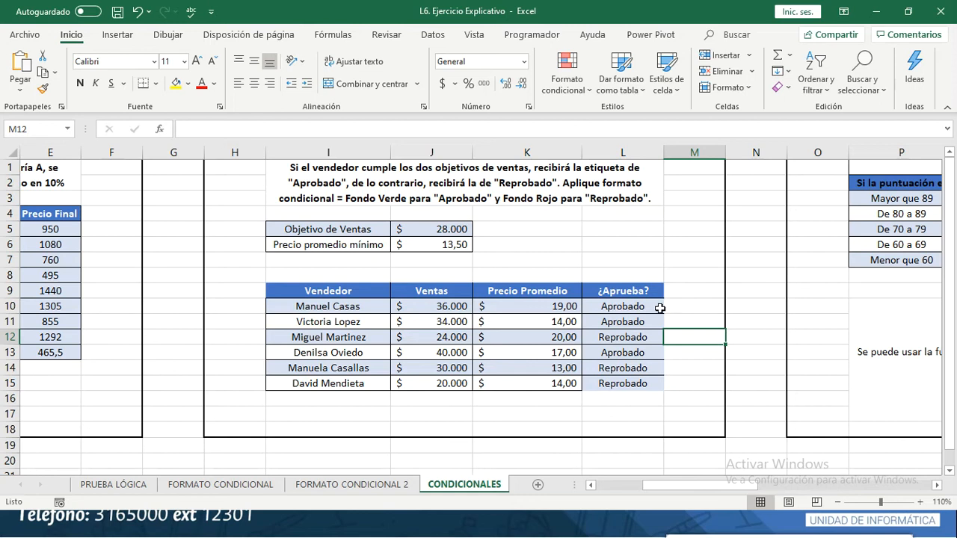
# - Highlight cells equal to "Aprobado" in the ¿Aprueba? column (L10:L15) with green fill and dark green text using conditional formatting
pyautogui.moveTo(610, 308); pyautogui.dragTo(602, 390)
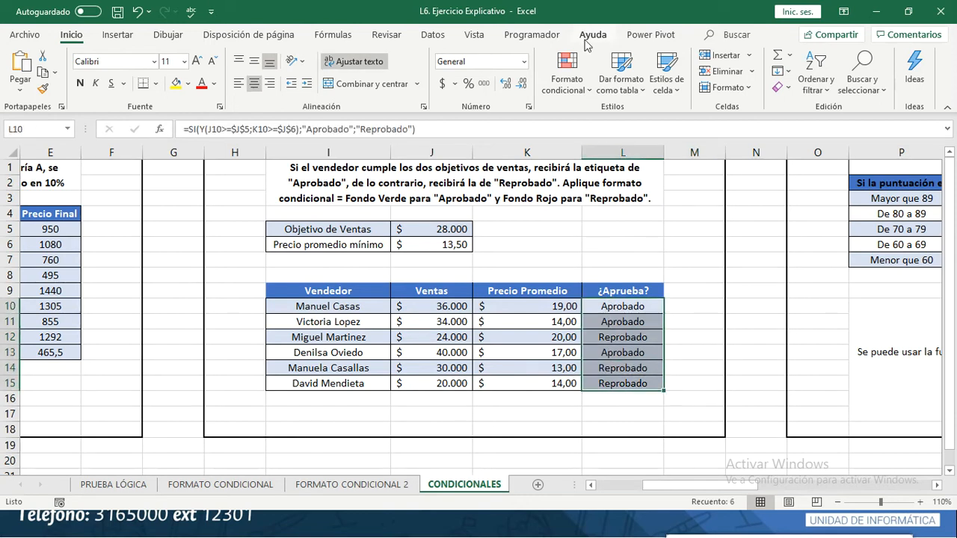
pyautogui.click(574, 87)
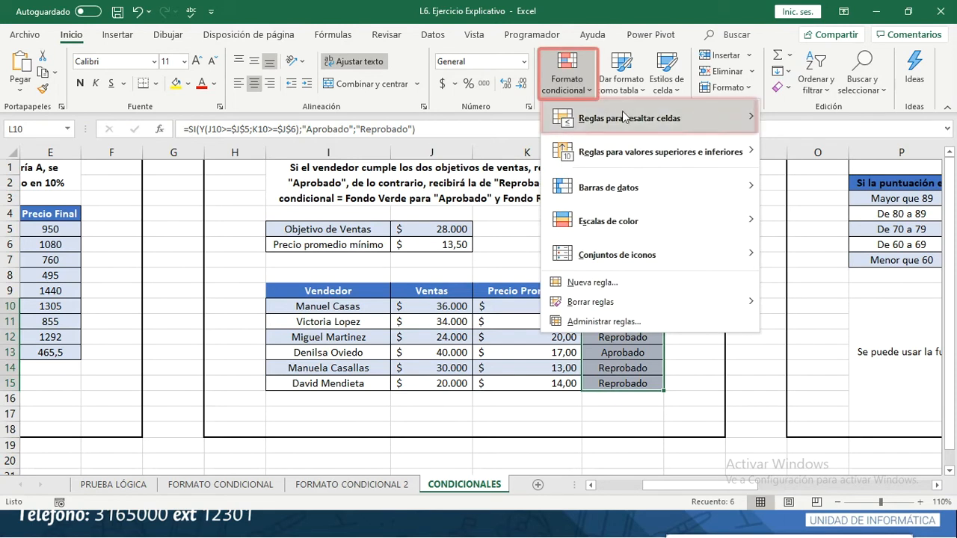
pyautogui.moveTo(665, 119)
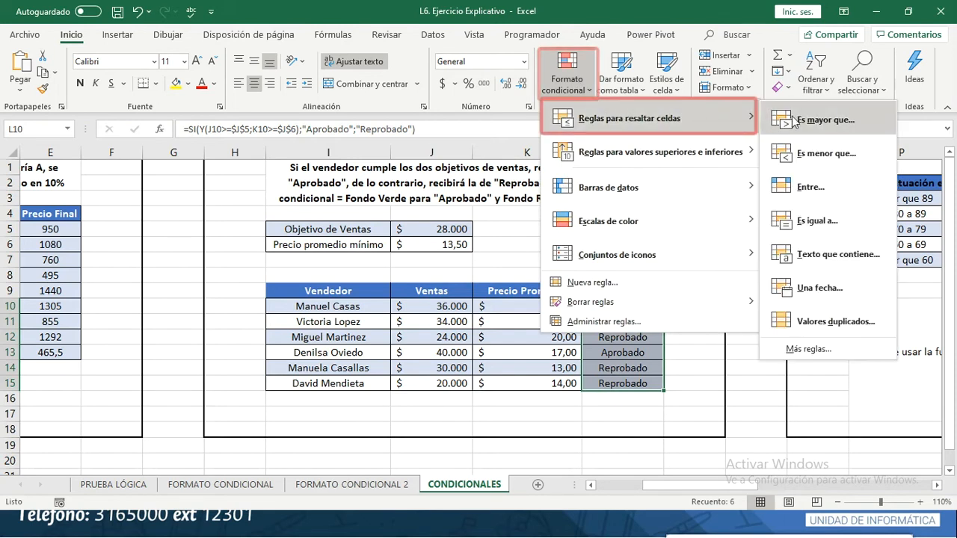
pyautogui.click(817, 219)
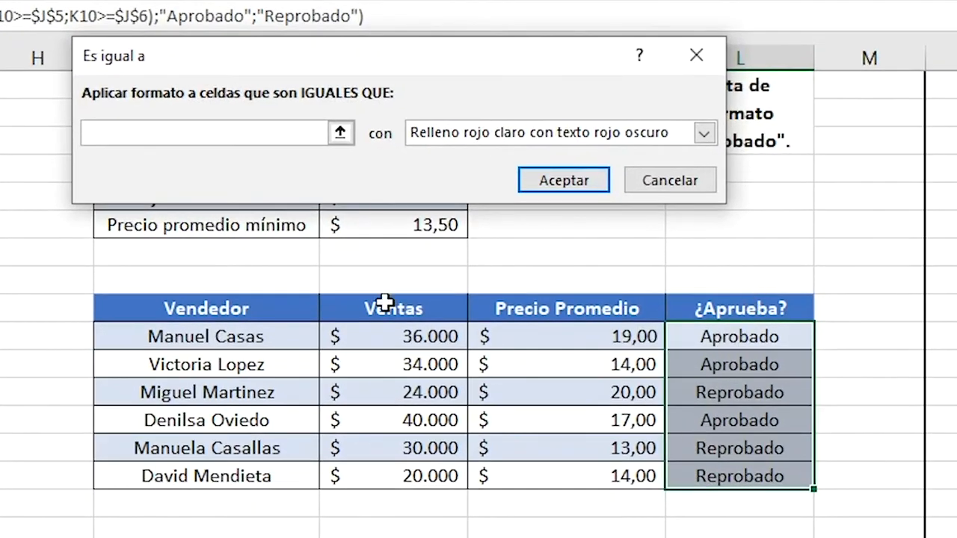
pyautogui.write('Aprobado')
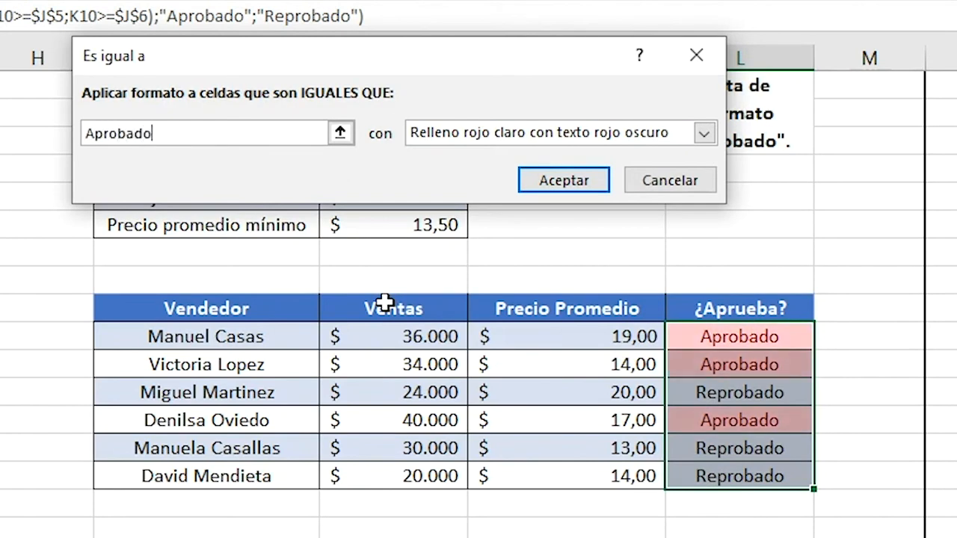
pyautogui.click(703, 132)
pyautogui.click(641, 189)
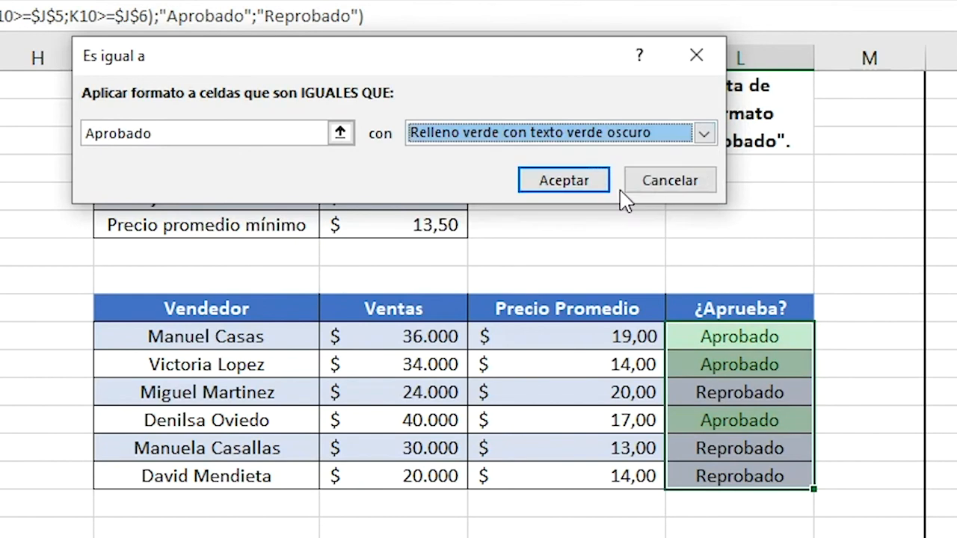
pyautogui.click(596, 185)
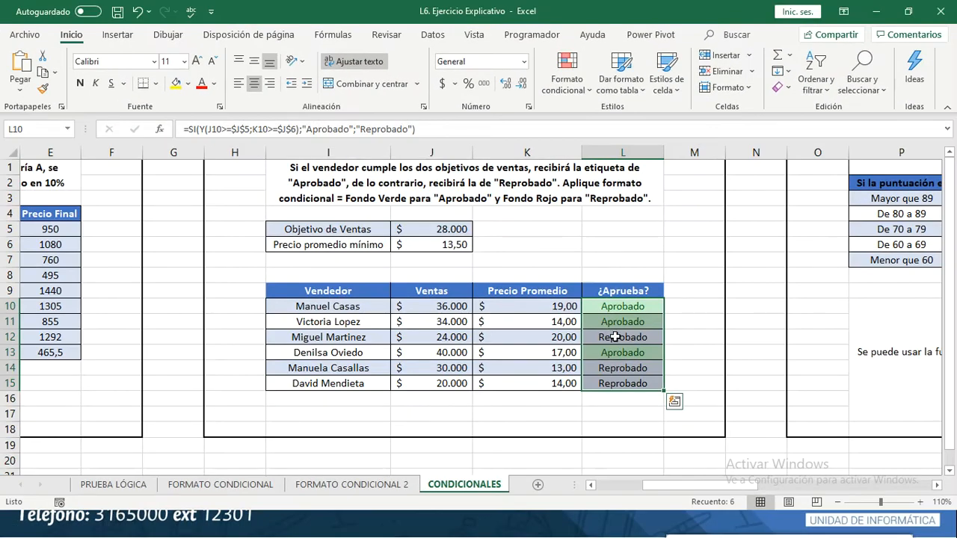
# - Add a conditional formatting rule to L10:L15 that gives cells equal to "Reprobado" light red fill with dark red text
pyautogui.click(581, 94)
pyautogui.moveTo(620, 137)
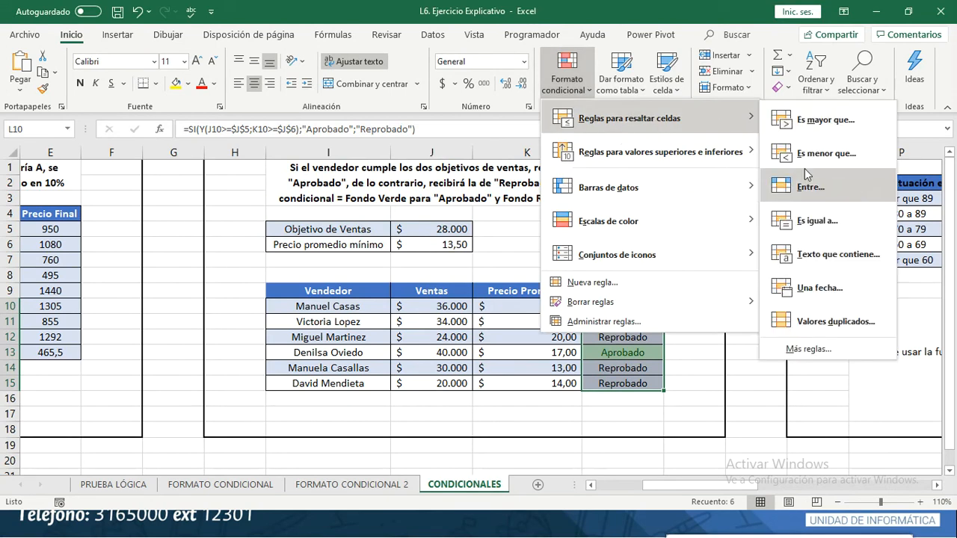
pyautogui.click(813, 222)
pyautogui.write('Reporbad')
pyautogui.write('obado')
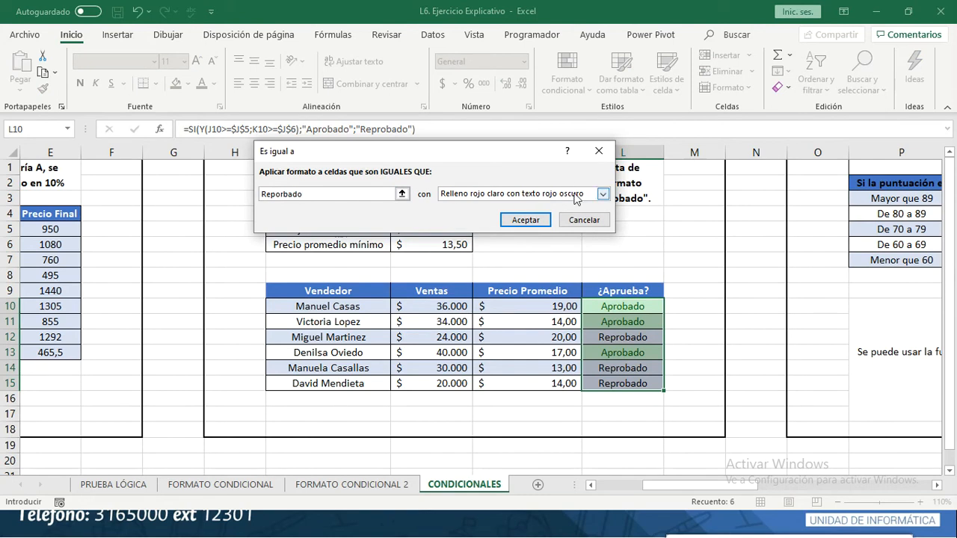
pyautogui.click(282, 194)
pyautogui.press('BackSpace')
pyautogui.press('BackSpace')
pyautogui.write('ro')
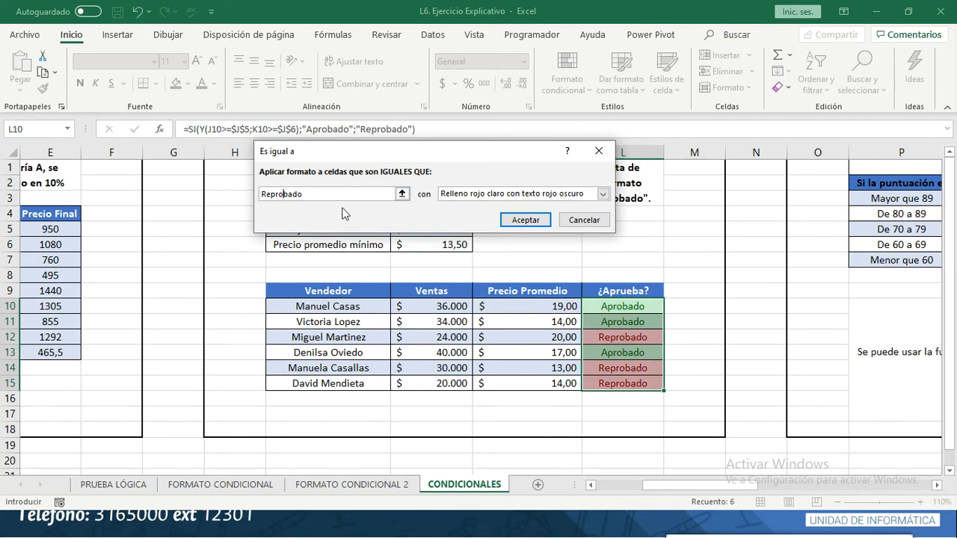
pyautogui.click(526, 220)
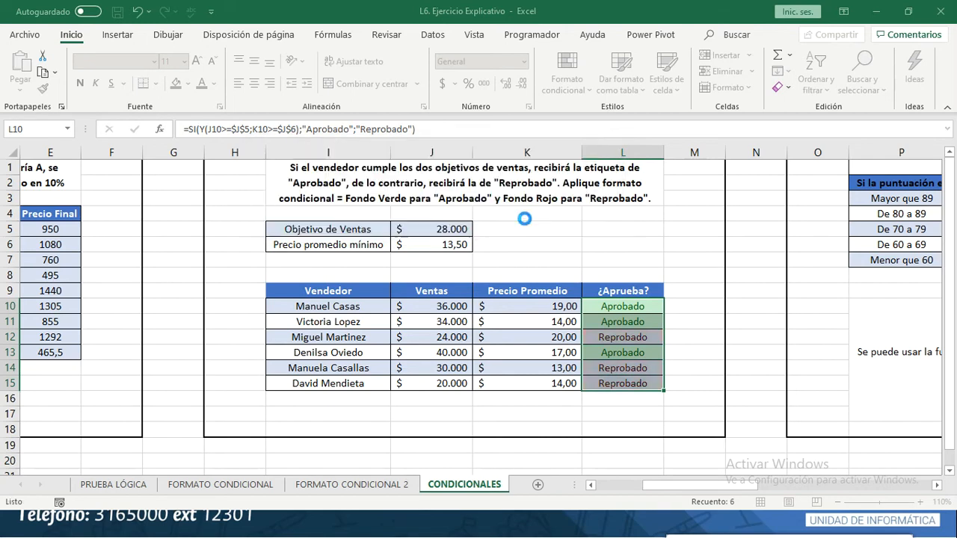
pyautogui.click(677, 276)
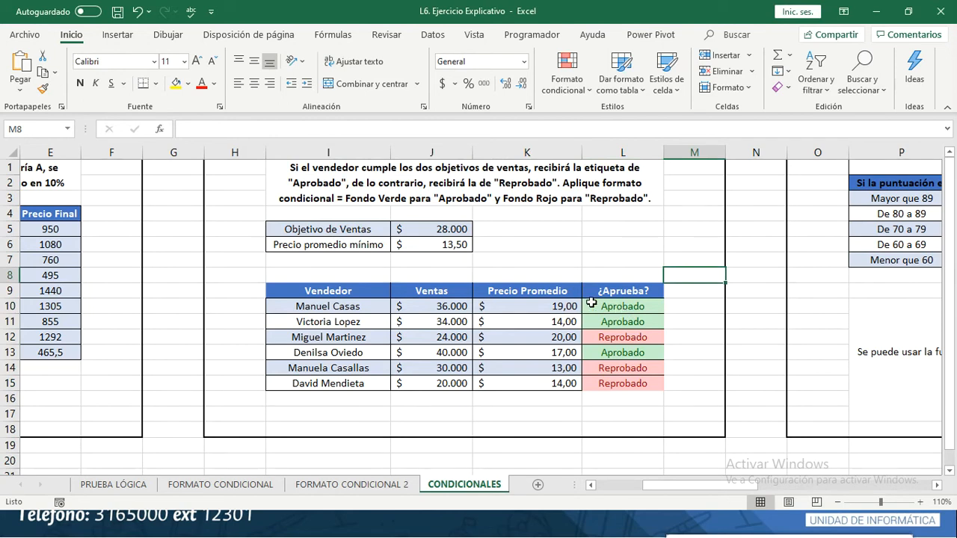
pyautogui.click(704, 256)
# - Examine the score ranges and the rating that the function must return for each one in the criteria table
pyautogui.hscroll(3, 740, 256)
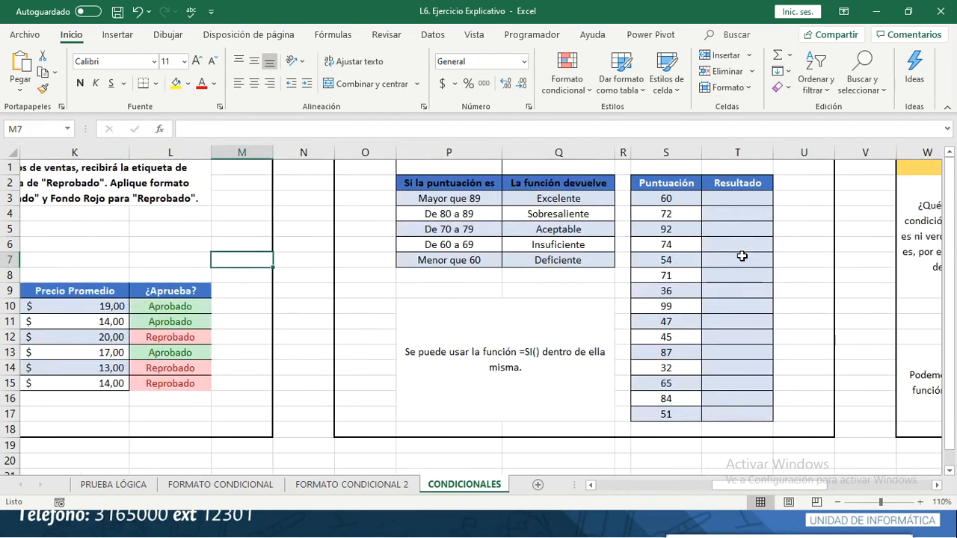
pyautogui.hscroll(2, 742, 257)
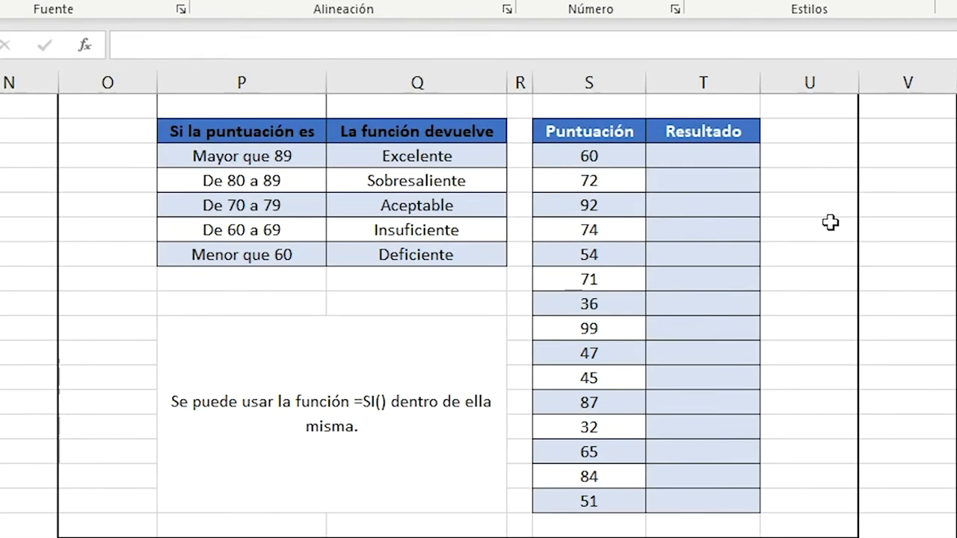
pyautogui.moveTo(290, 155); pyautogui.dragTo(279, 241)
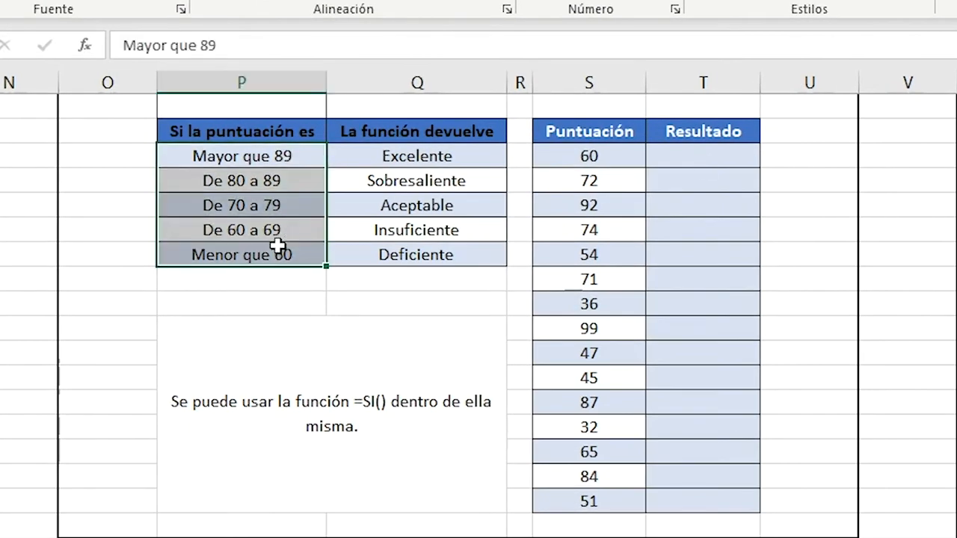
pyautogui.click(403, 158)
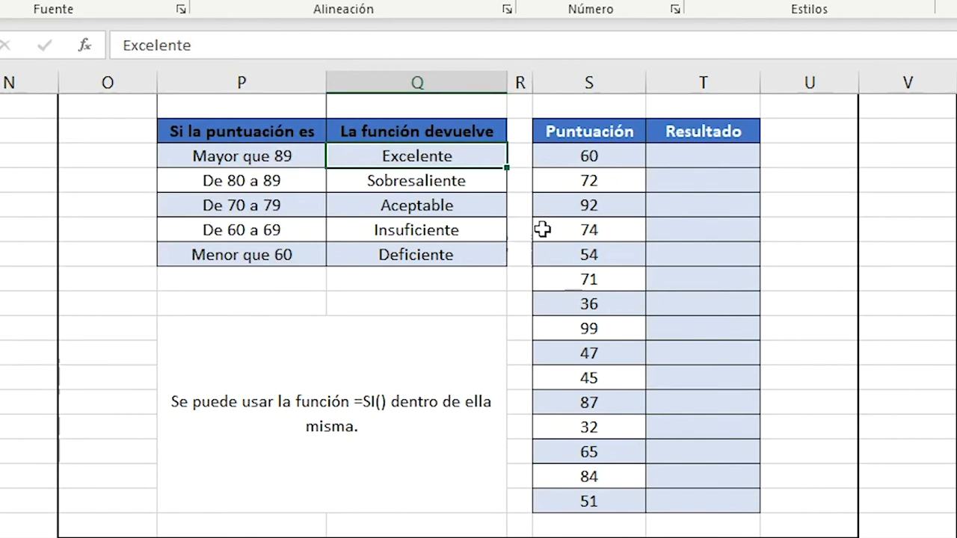
pyautogui.moveTo(405, 157); pyautogui.dragTo(406, 263)
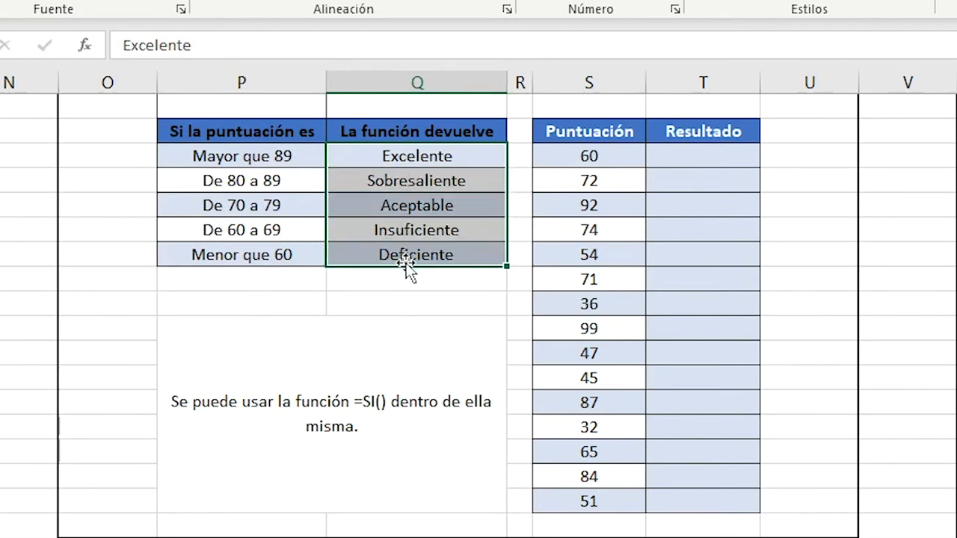
# - Begin an SI formula in the first Resultado cell, T3, that returns "Deficiente" when S3<60
pyautogui.click(684, 156)
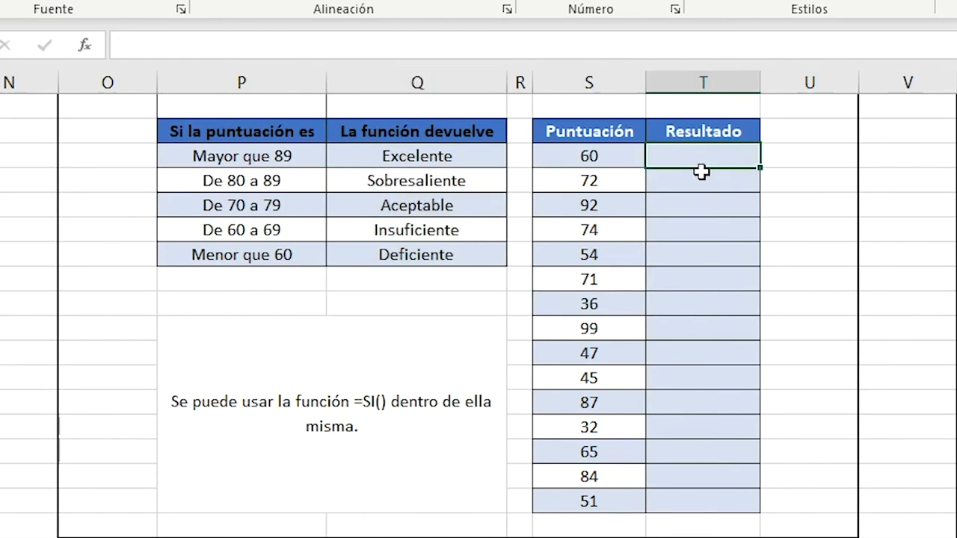
pyautogui.write('=')
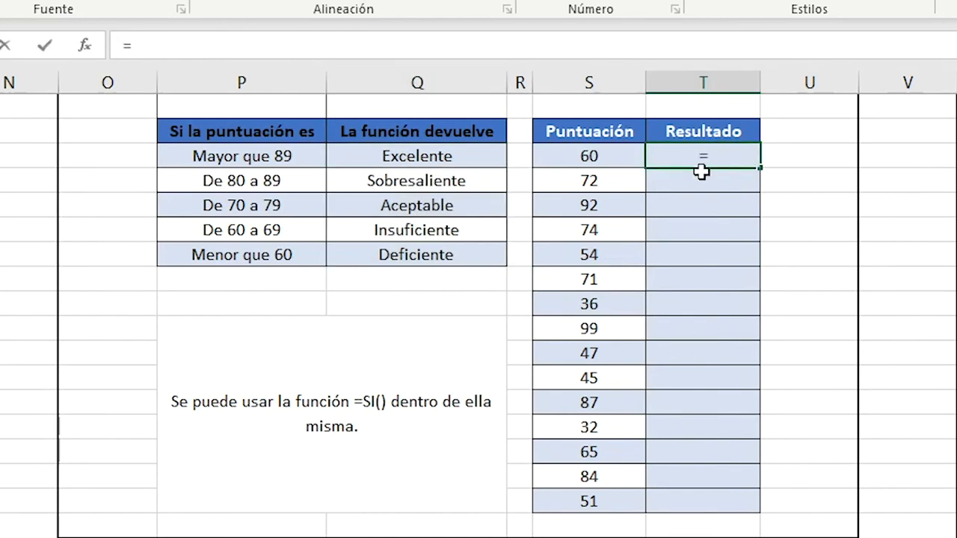
pyautogui.write('si')
pyautogui.doubleClick(729, 182)
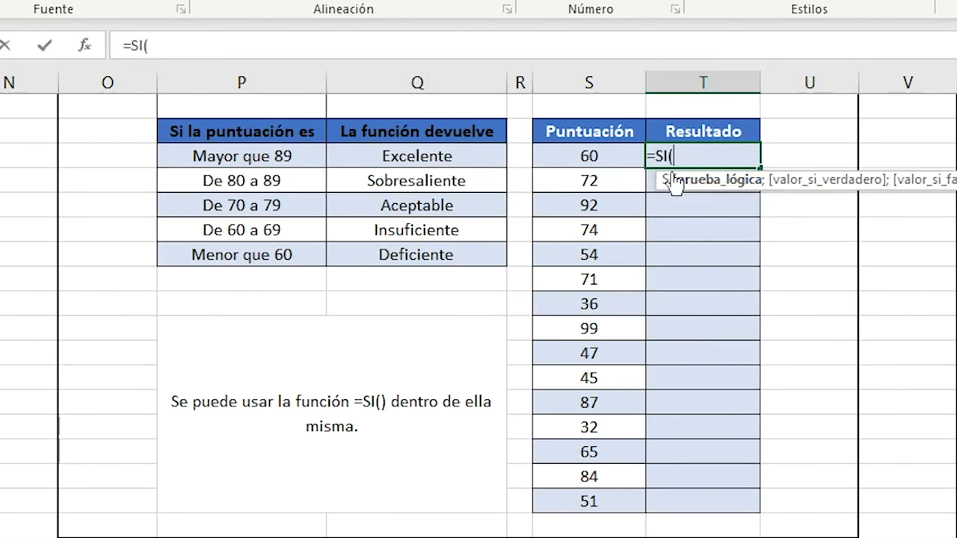
pyautogui.click(589, 155)
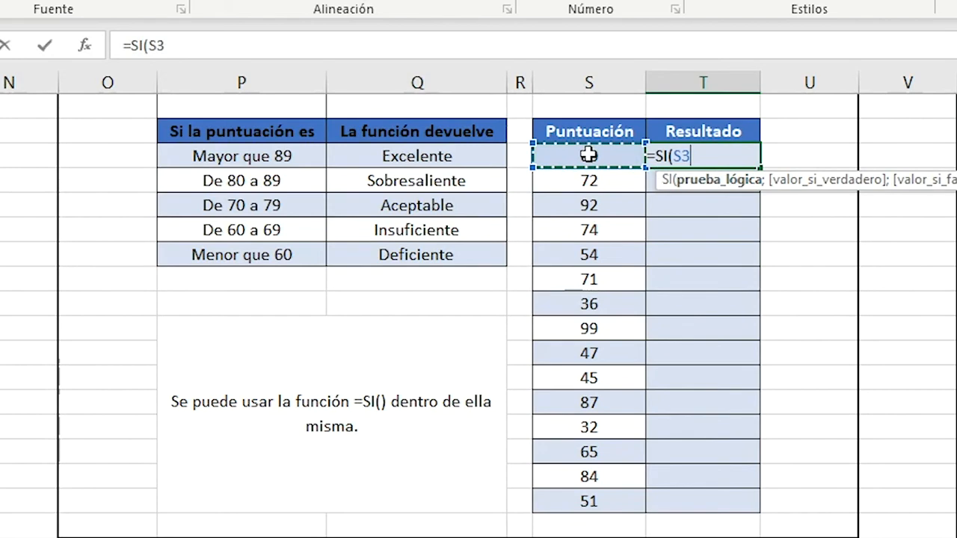
pyautogui.write('<')
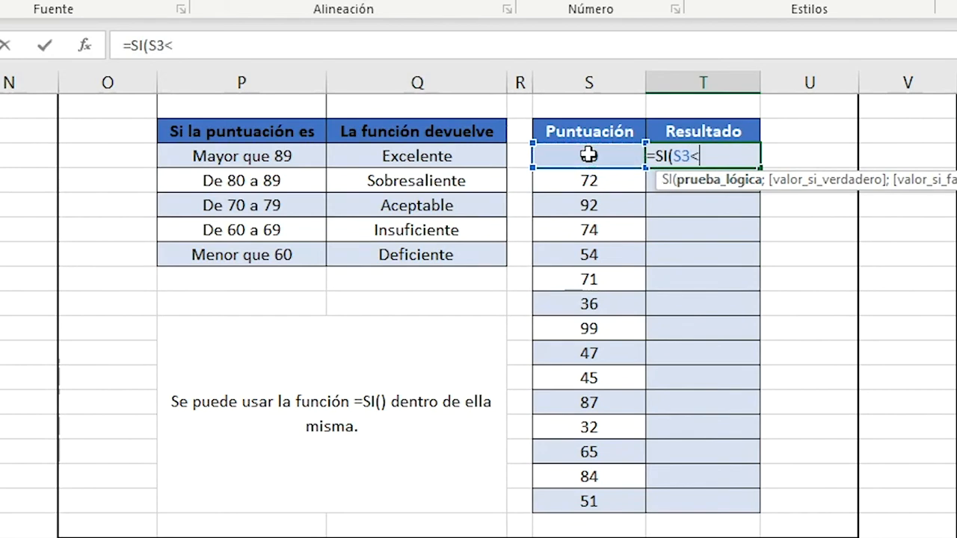
pyautogui.write('60;')
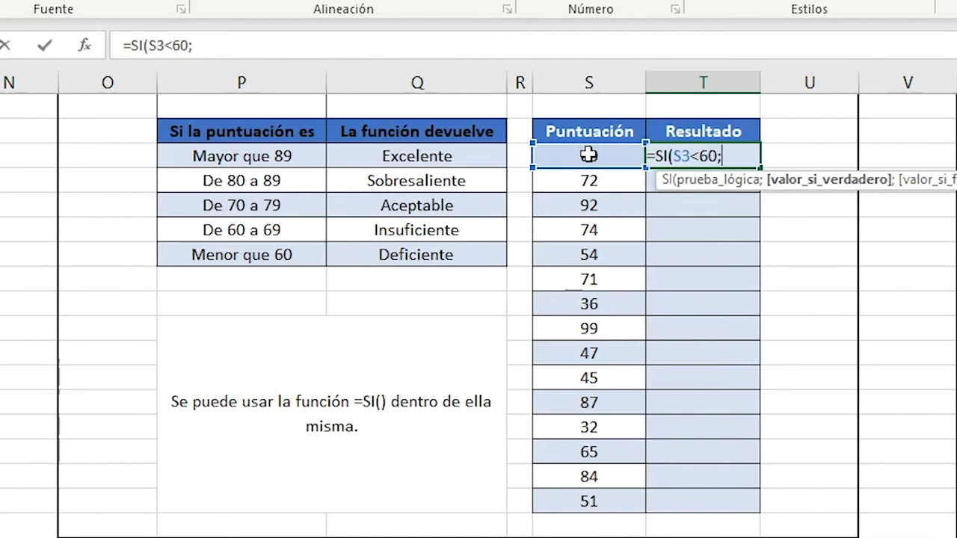
pyautogui.write('"Deficiente')
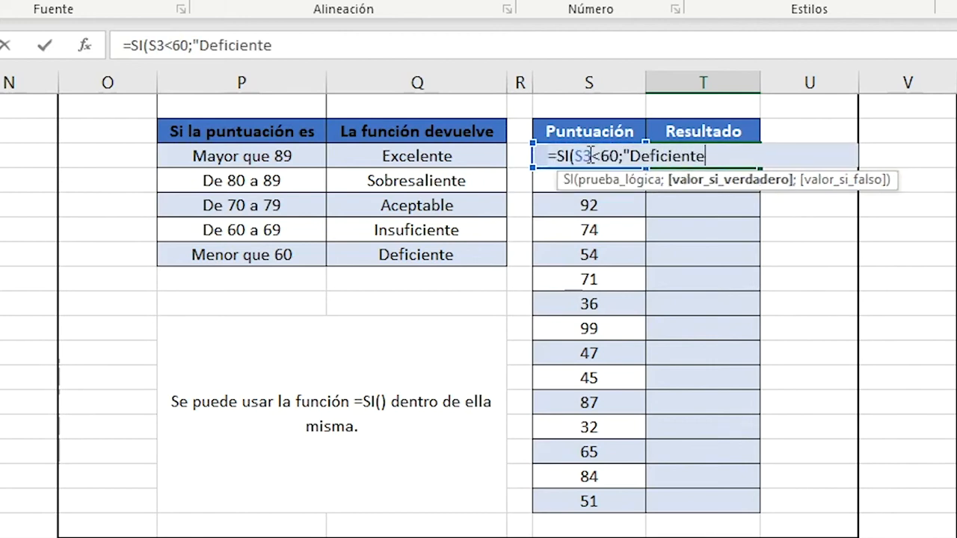
pyautogui.write('";')
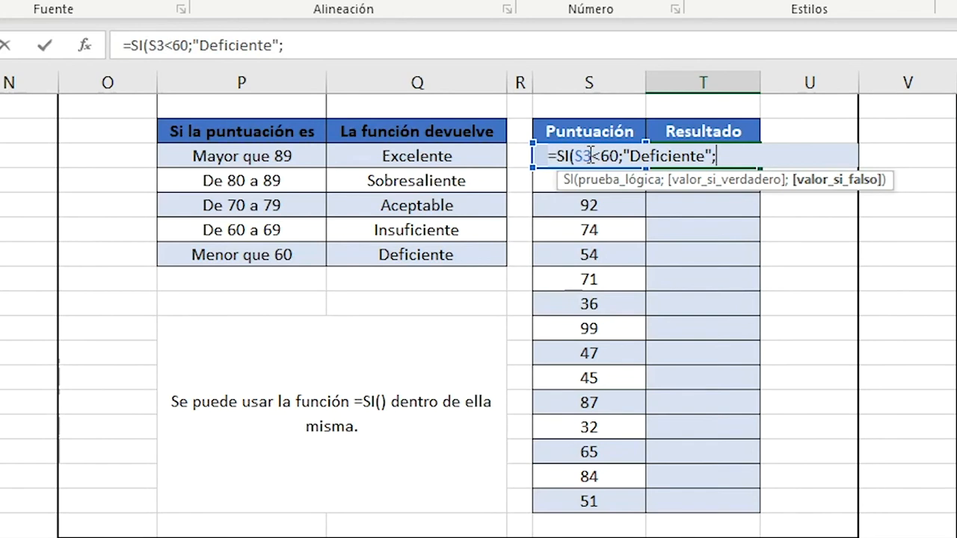
# - Nest a second SI as the false argument of the T3 formula, returning "Insuficiente" when S3<70
pyautogui.write('si')
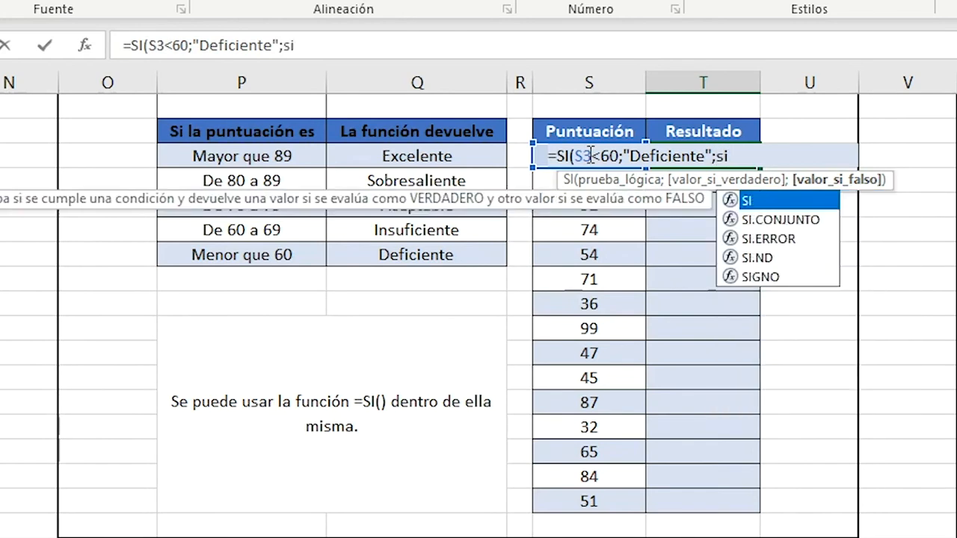
pyautogui.press('Tab')
pyautogui.write('S3')
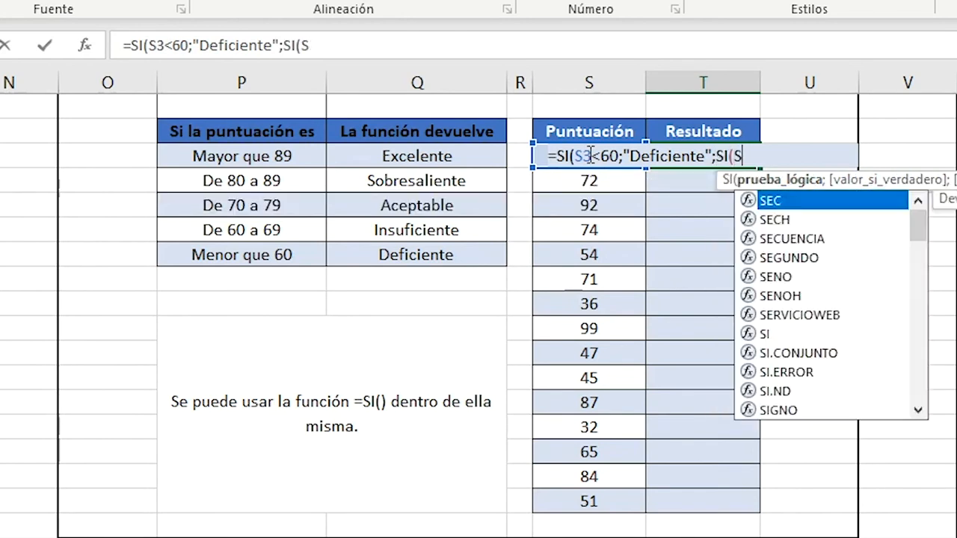
pyautogui.write('<70')
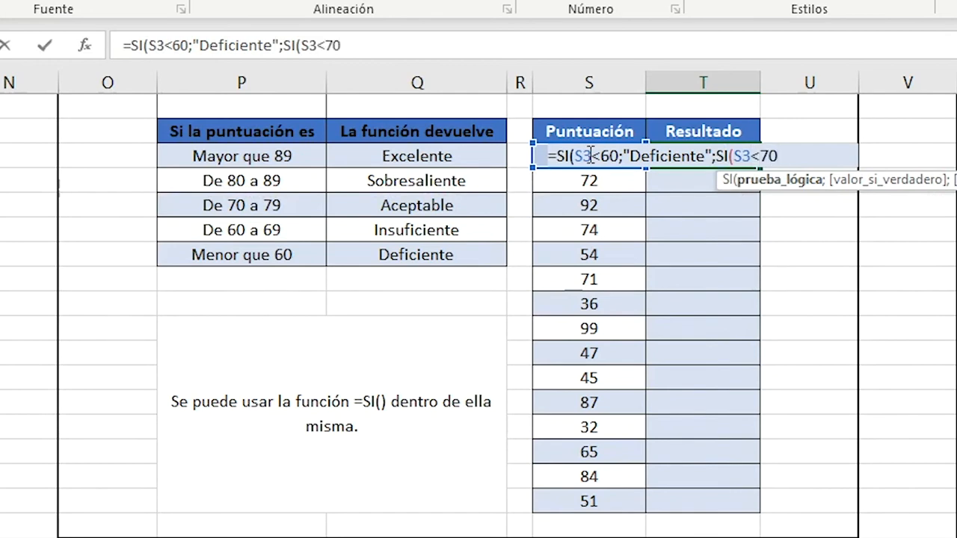
pyautogui.write(';"')
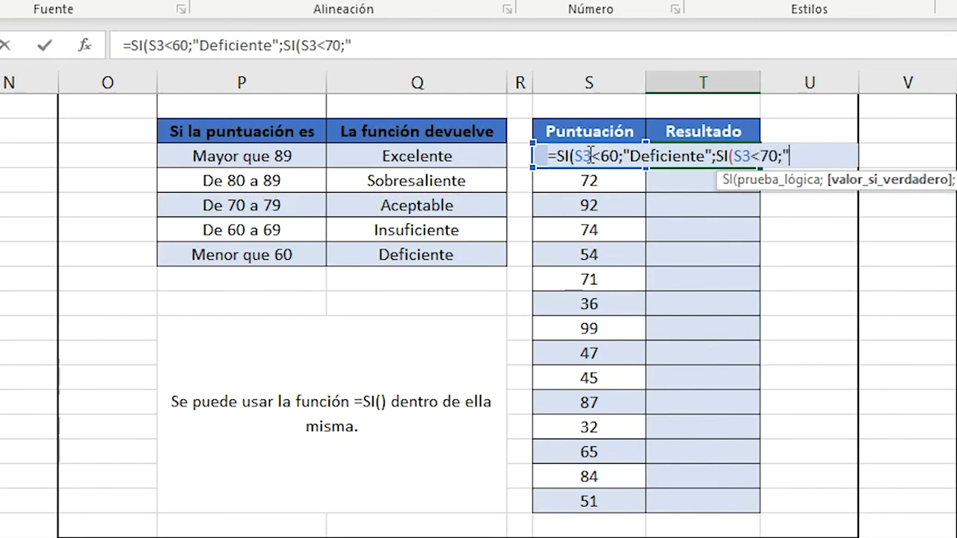
pyautogui.write('Insu')
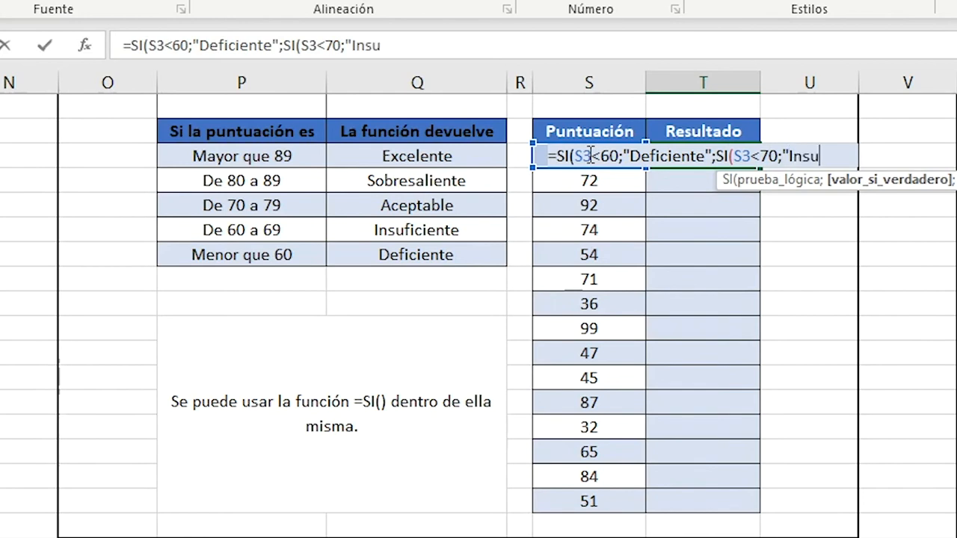
pyautogui.write('ficiente"')
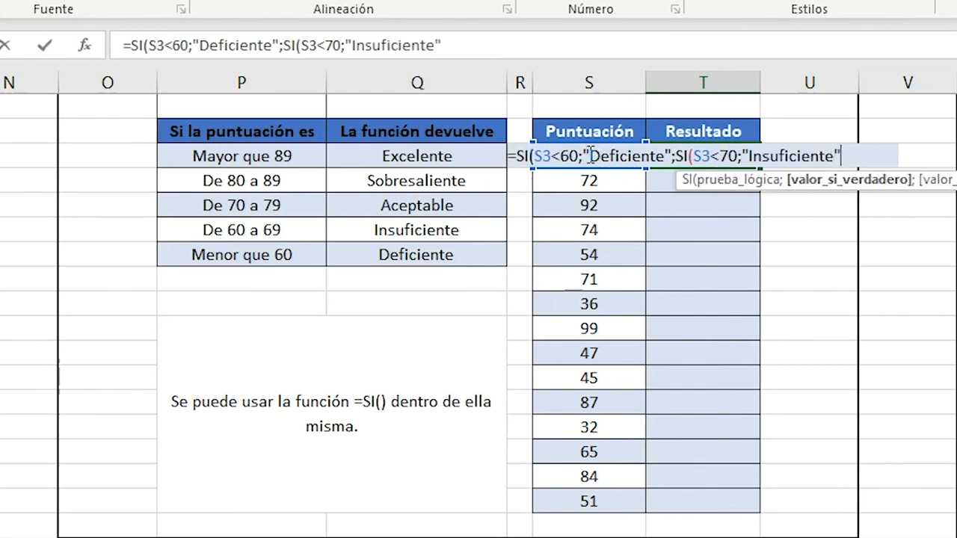
pyautogui.write(';')
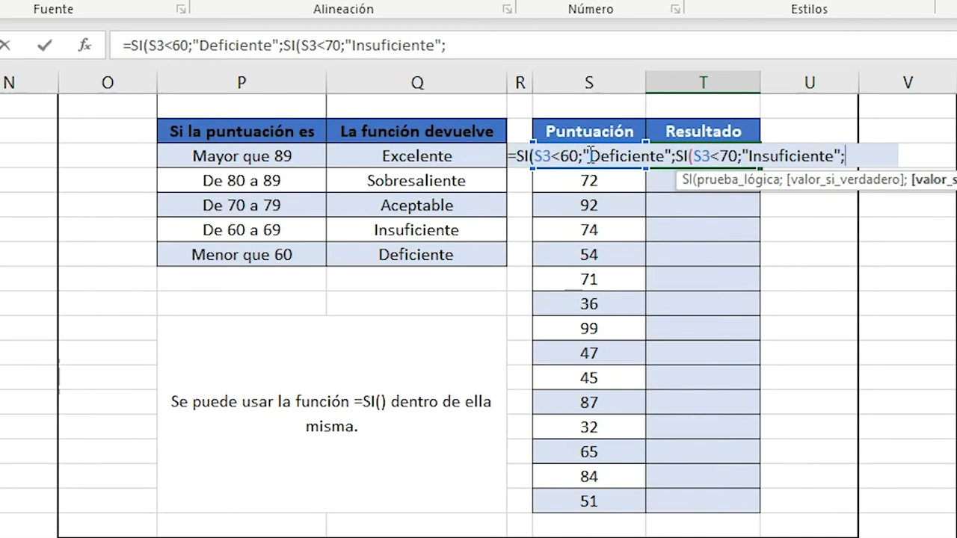
# - Nest a third SI in the T3 formula that returns "Aceptable" when S3<80
pyautogui.write('si')
pyautogui.press('Tab')
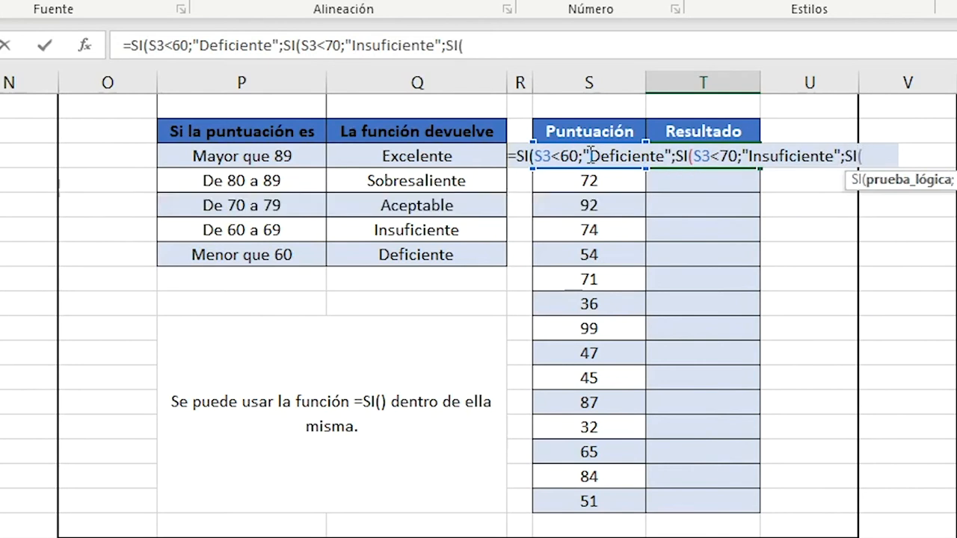
pyautogui.write('S3')
pyautogui.write('<')
pyautogui.write('8')
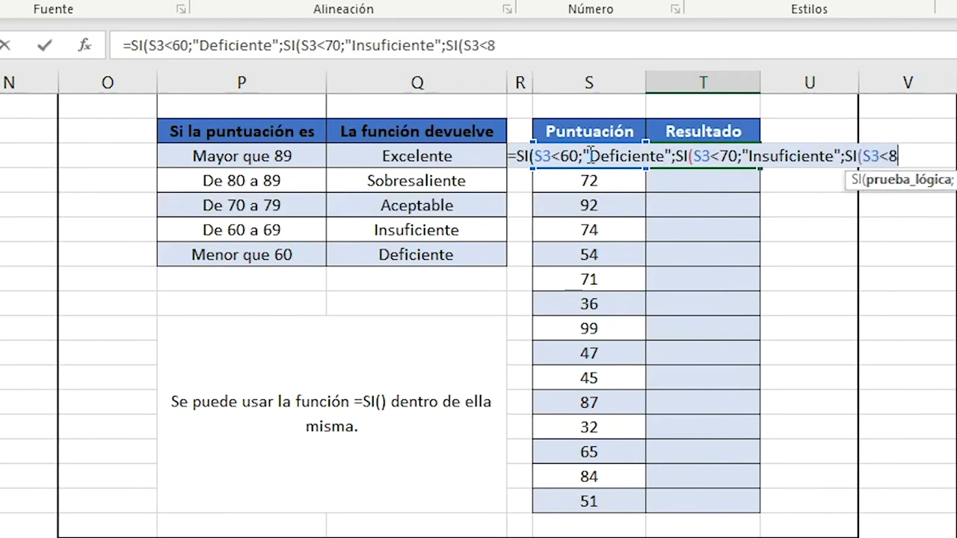
pyautogui.write('0;"Aceptable"')
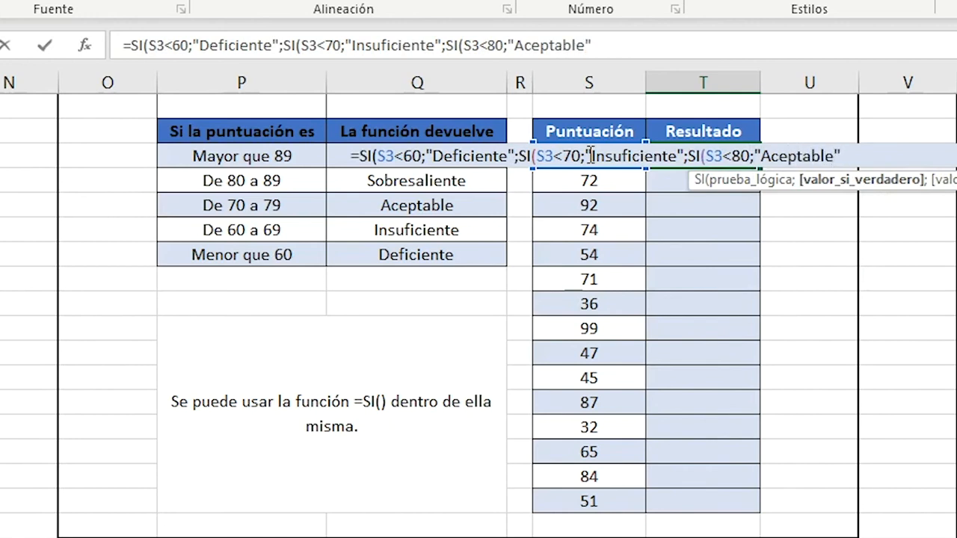
pyautogui.write(';')
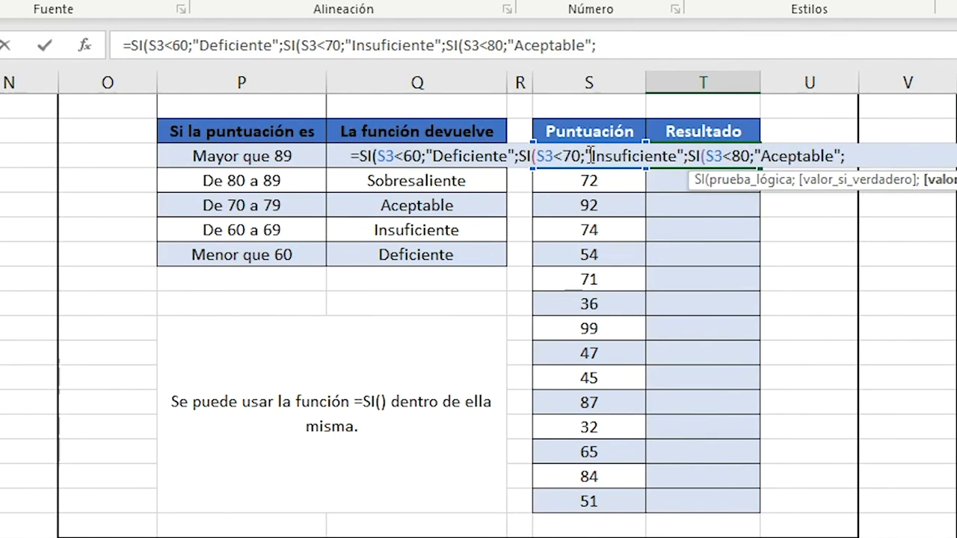
# - Nest a fourth SI in the T3 formula that returns "Sobresaliente" when S3<90
pyautogui.write('si')
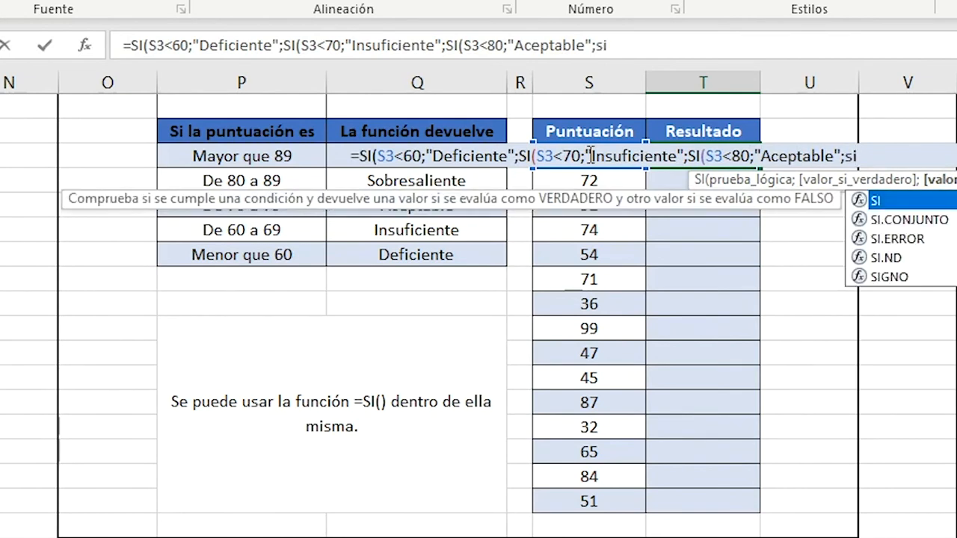
pyautogui.press('Tab')
pyautogui.write('s')
pyautogui.press('BackSpace')
pyautogui.write('S2')
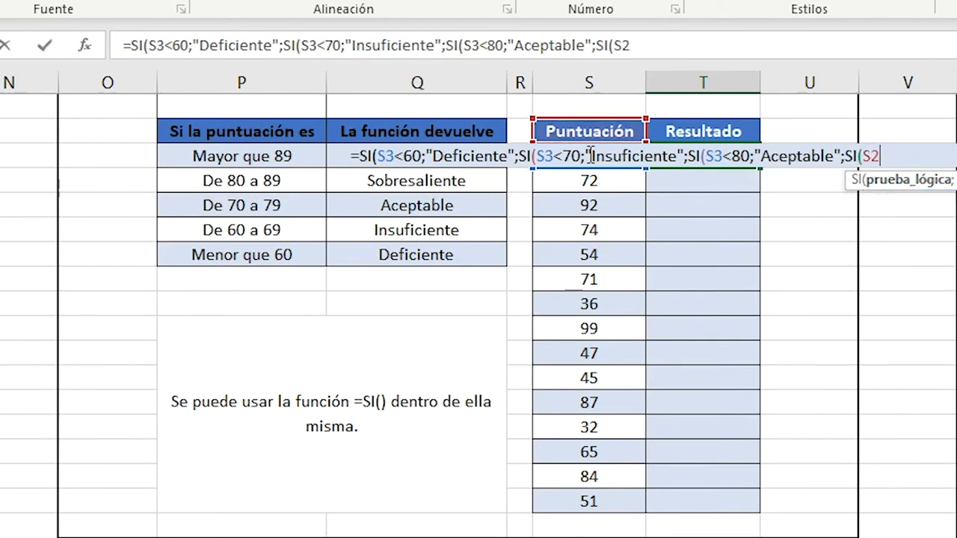
pyautogui.press('BackSpace')
pyautogui.press('BackSpace')
pyautogui.write('3<')
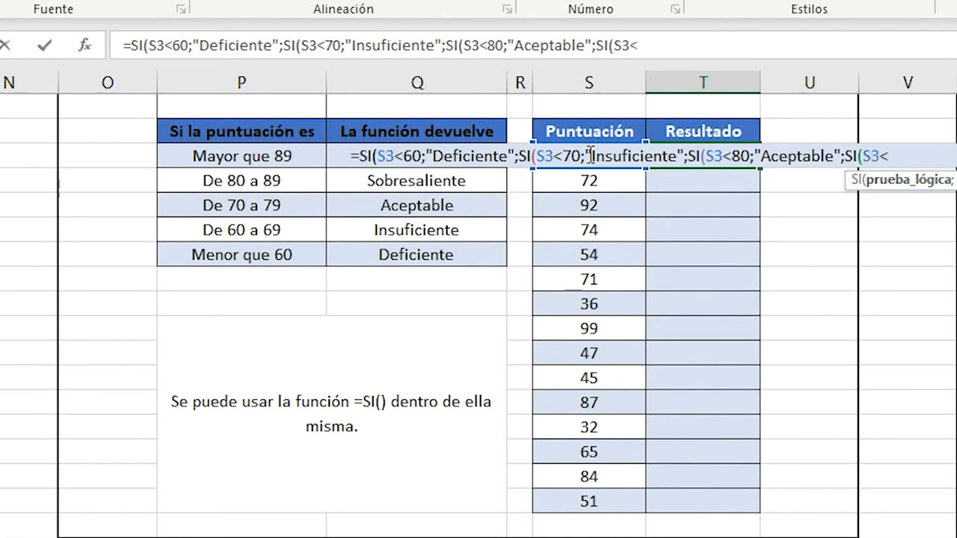
pyautogui.write('90')
pyautogui.write(';')
pyautogui.write('S')
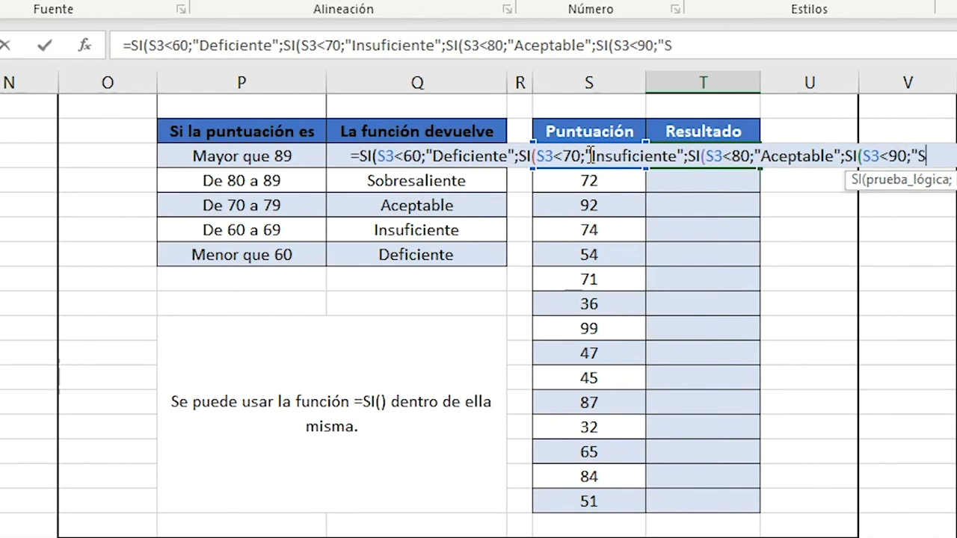
pyautogui.write('obresaliente"')
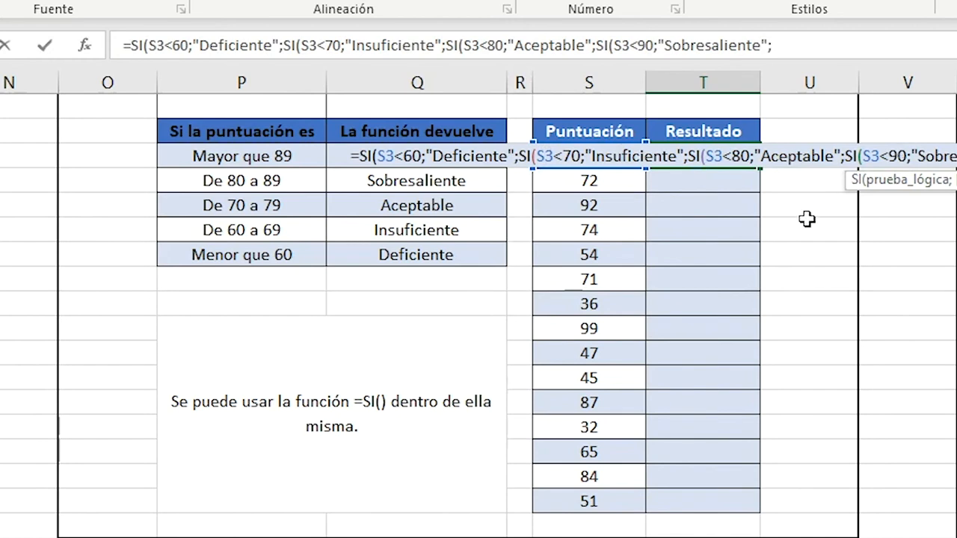
# - Finish the T3 formula with "Excelente" as the final false value, close all four SI functions and enter it
pyautogui.write('"Excelente"')
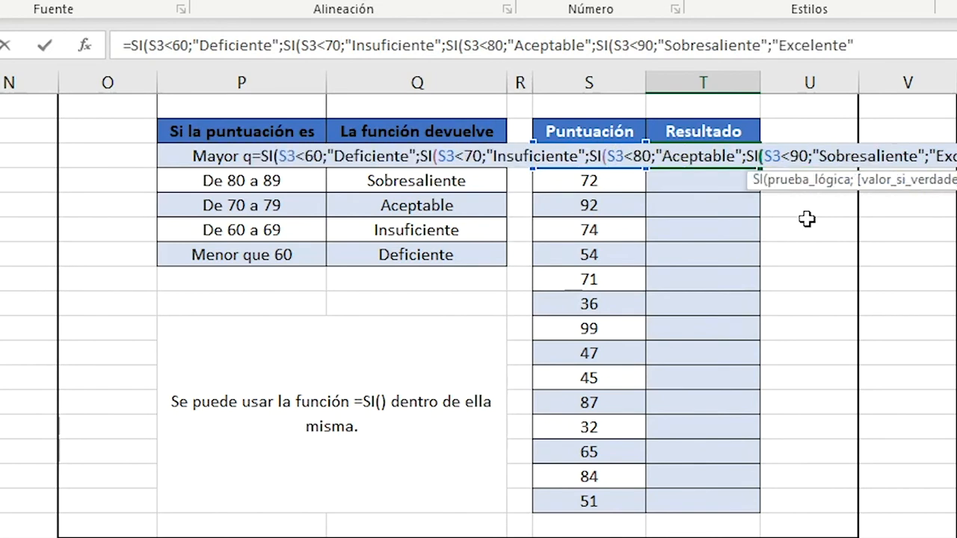
pyautogui.write(')')
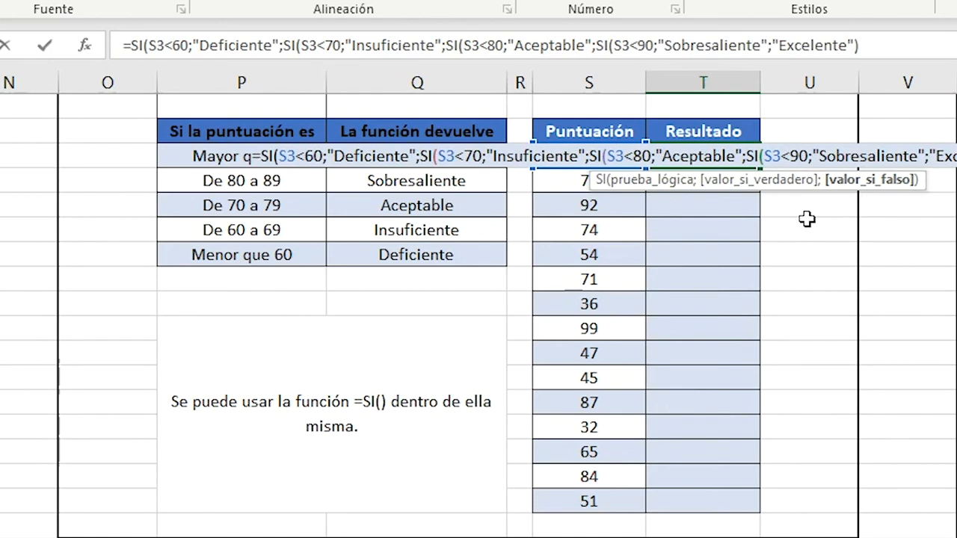
pyautogui.write(')))')
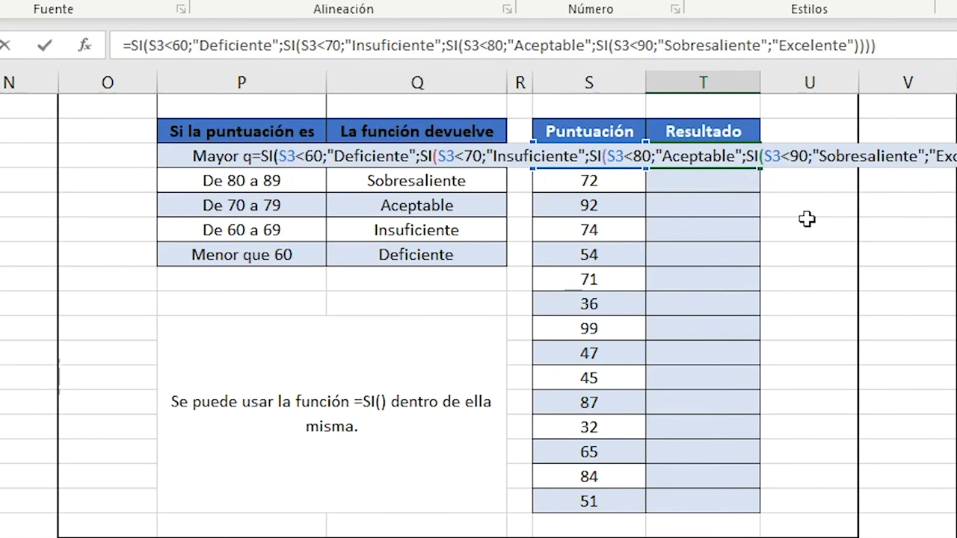
pyautogui.press('Return')
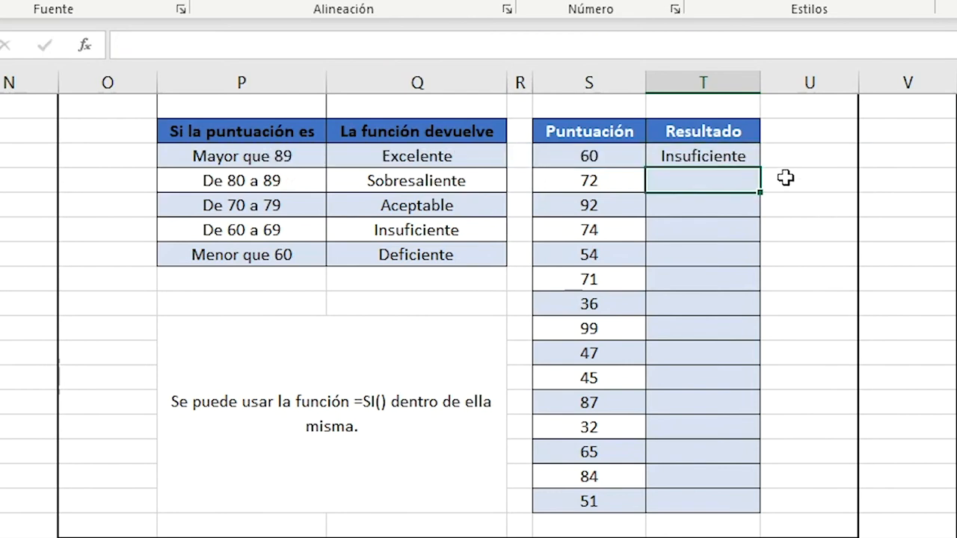
# - Fill the nested SI formula from T3 down the Resultado column to the last score, in T17
pyautogui.click(732, 155)
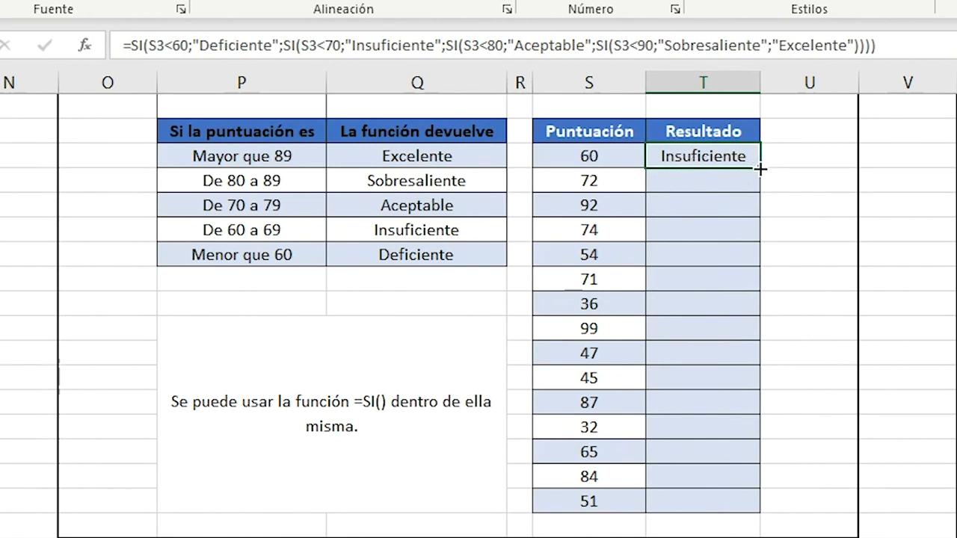
pyautogui.moveTo(763, 167); pyautogui.dragTo(740, 503)
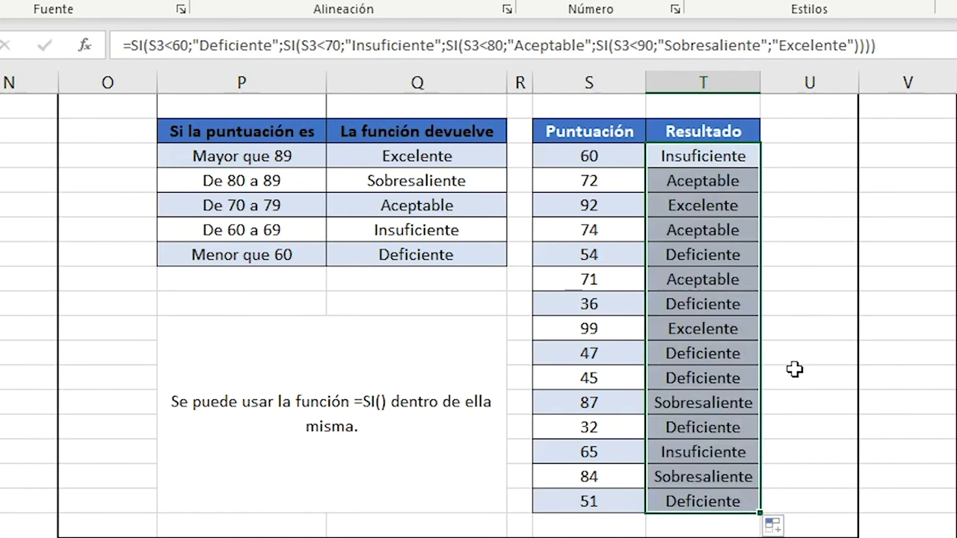
pyautogui.click(797, 356)
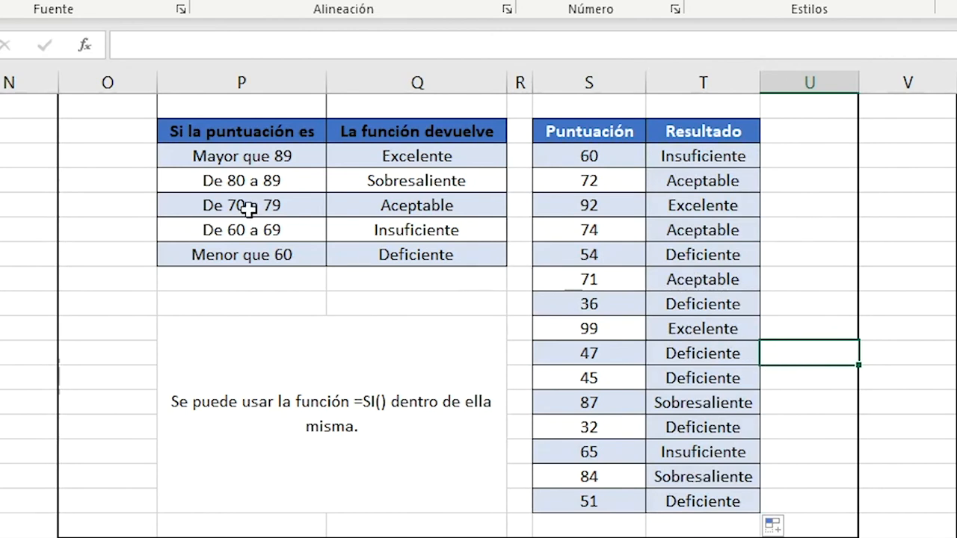
# - Check several Puntuación scores against their ratings in the Resultado column and review the nested SI note
pyautogui.click(626, 186)
pyautogui.click(677, 191)
pyautogui.click(635, 228)
pyautogui.click(663, 231)
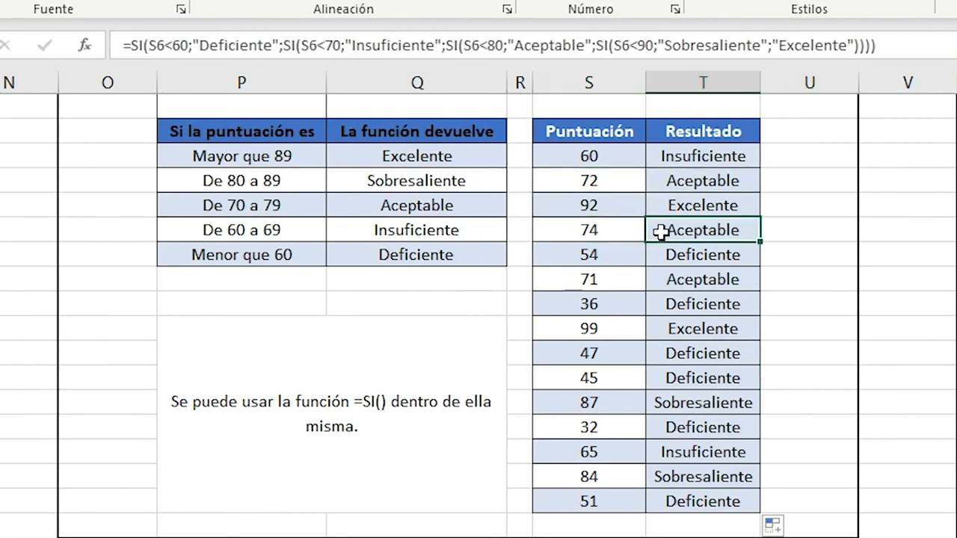
pyautogui.click(619, 499)
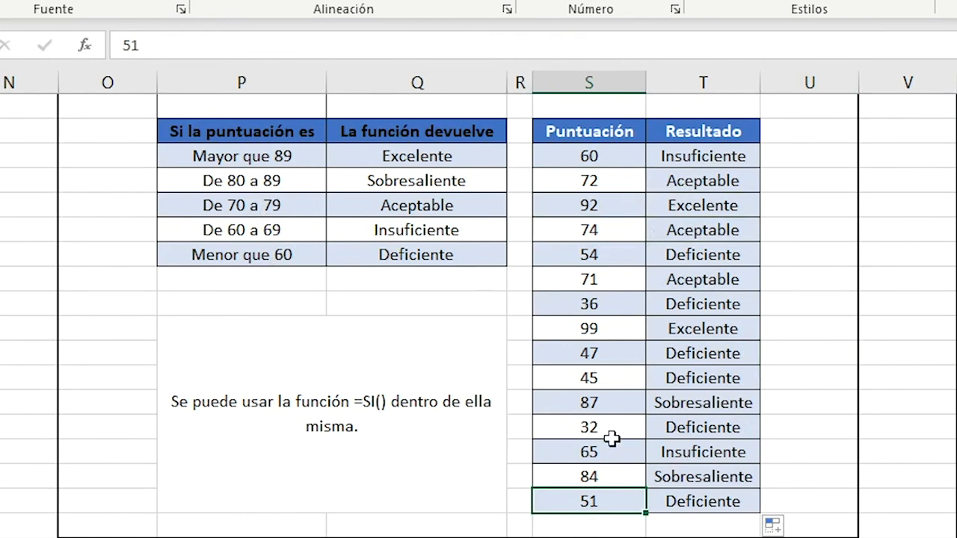
pyautogui.click(372, 335)
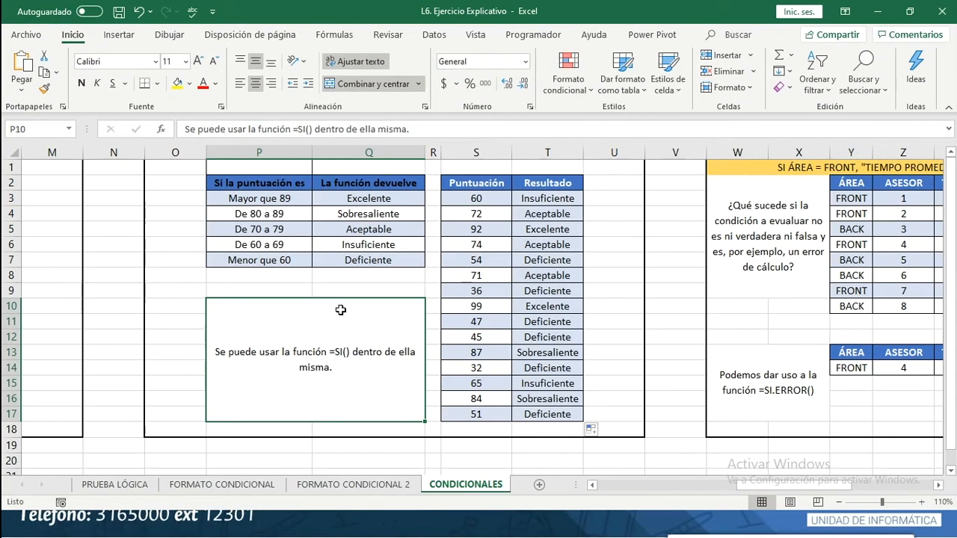
# - Examine the call-time exercise's rule and the área, total time and call count columns that it uses
pyautogui.hscroll(5, 340, 310)
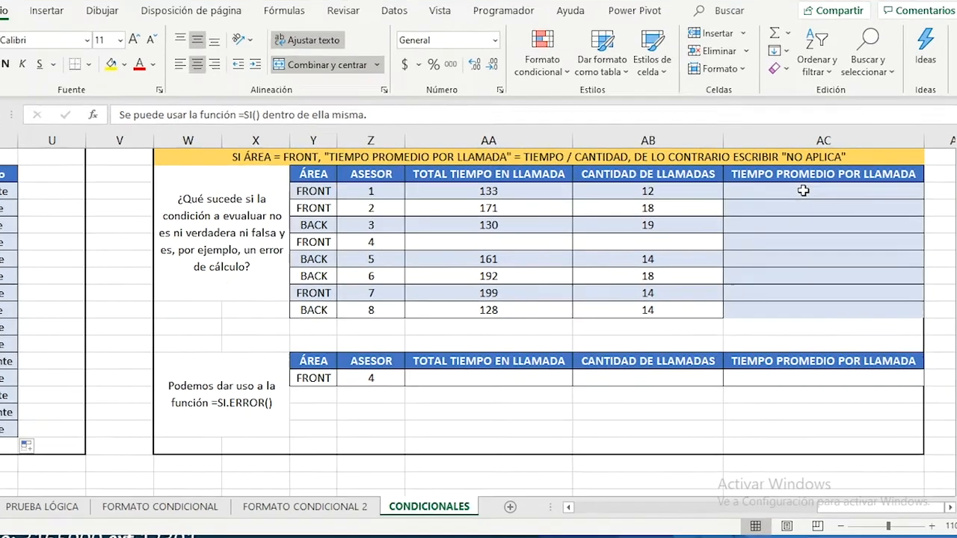
pyautogui.click(802, 190)
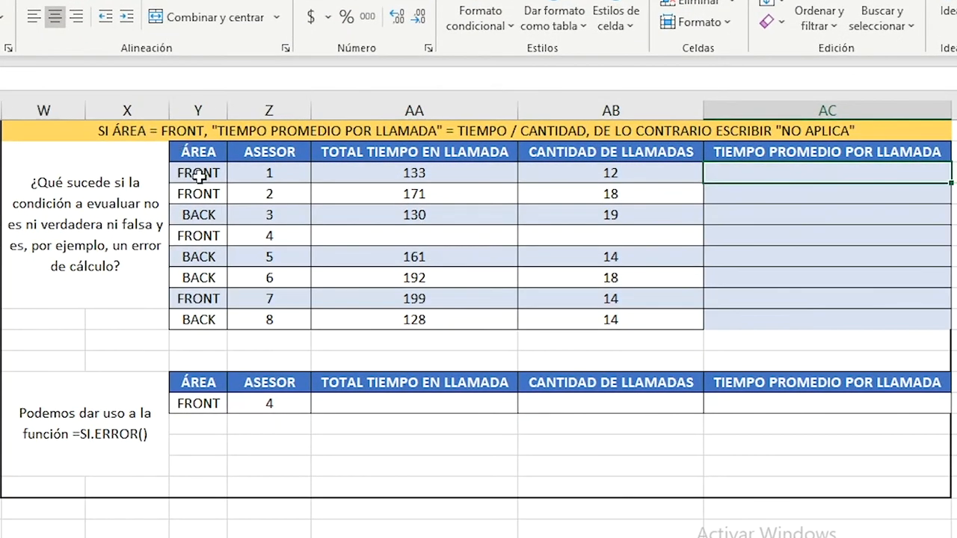
pyautogui.click(202, 174)
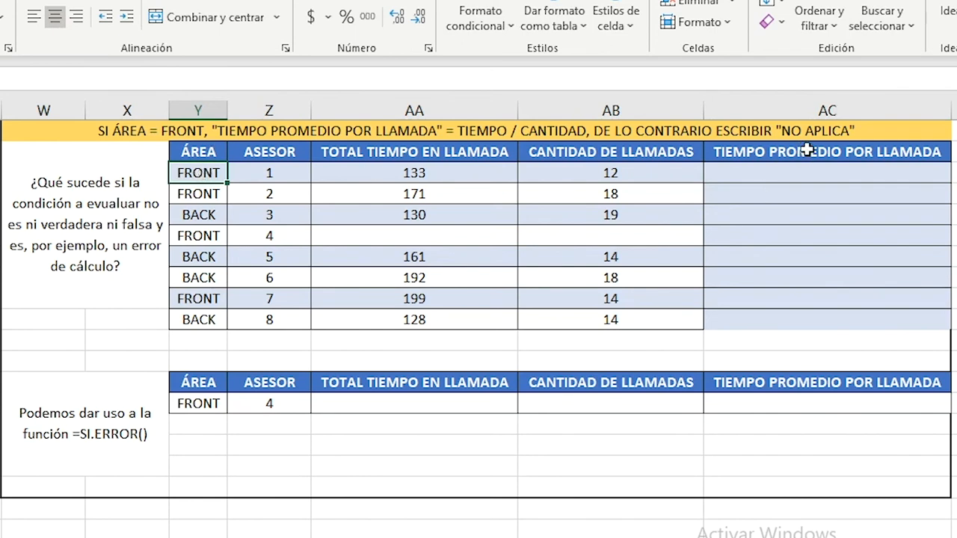
pyautogui.click(801, 172)
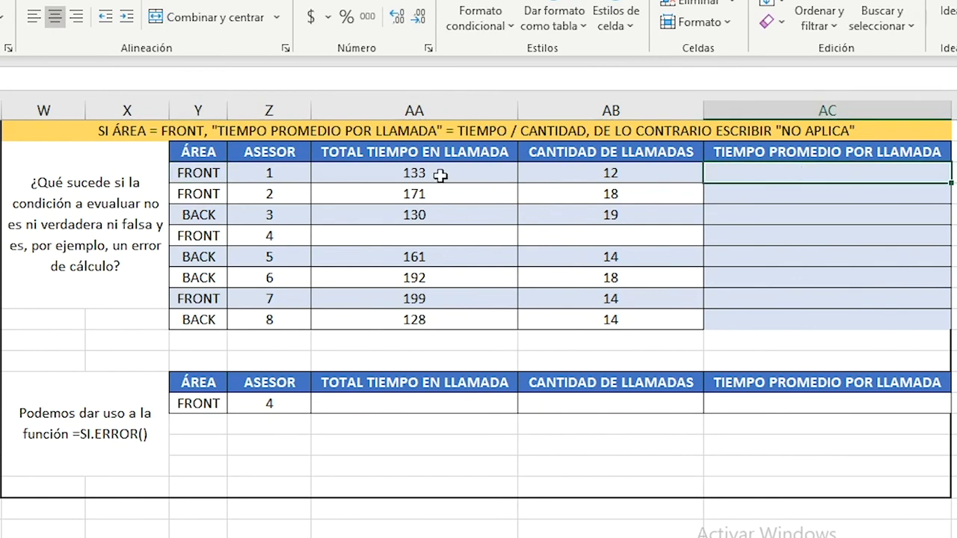
pyautogui.click(591, 173)
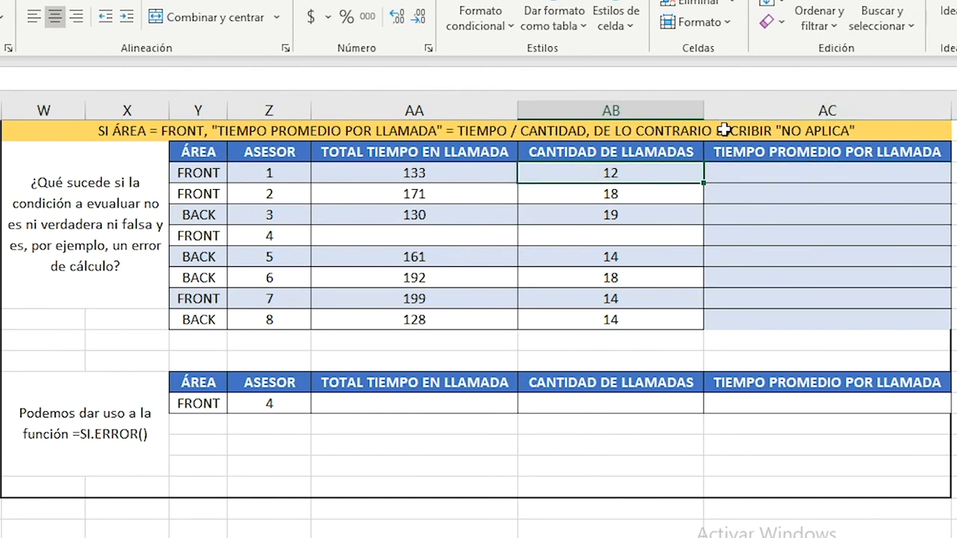
# - Start an SI formula in AC3 that tests whether the área in Y3 equals "FRONT"
pyautogui.click(763, 177)
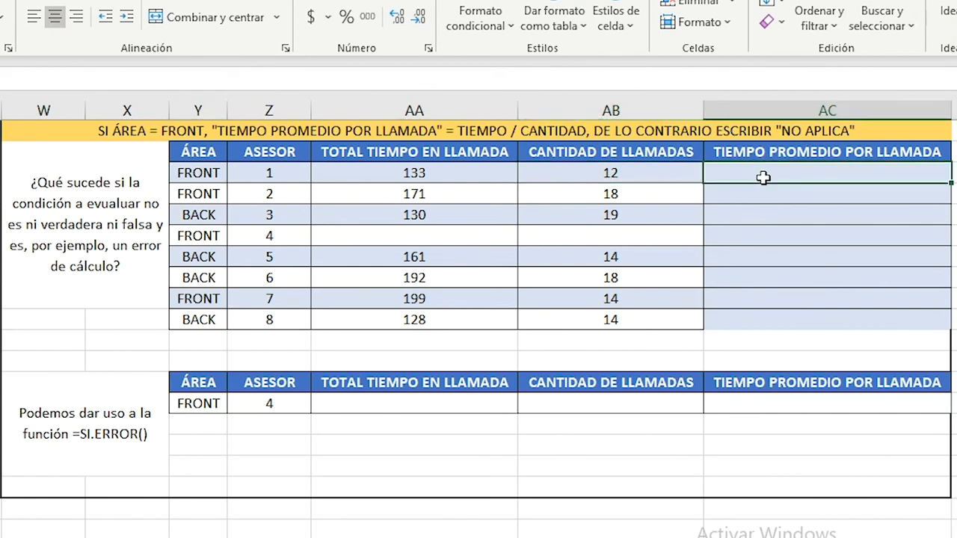
pyautogui.write('=si')
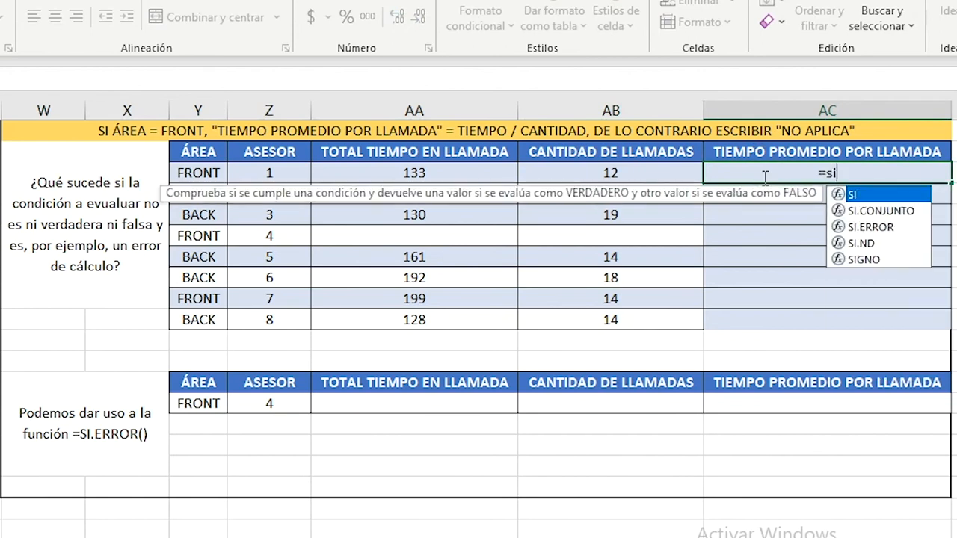
pyautogui.press('Tab')
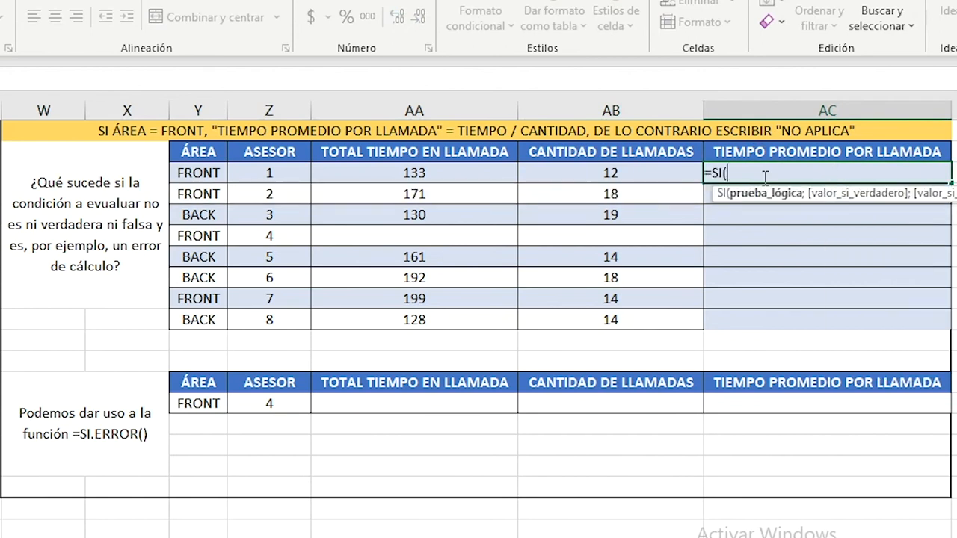
pyautogui.click(214, 171)
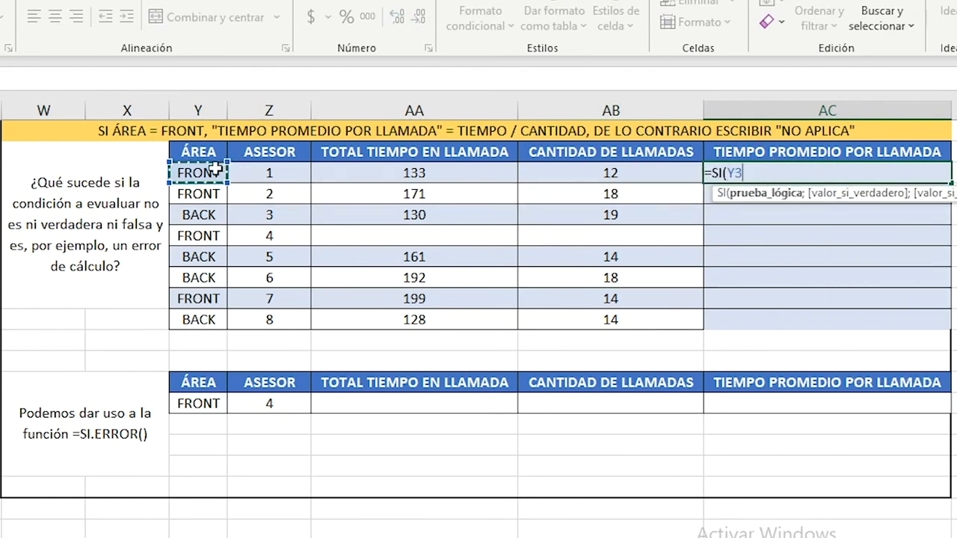
pyautogui.write('=')
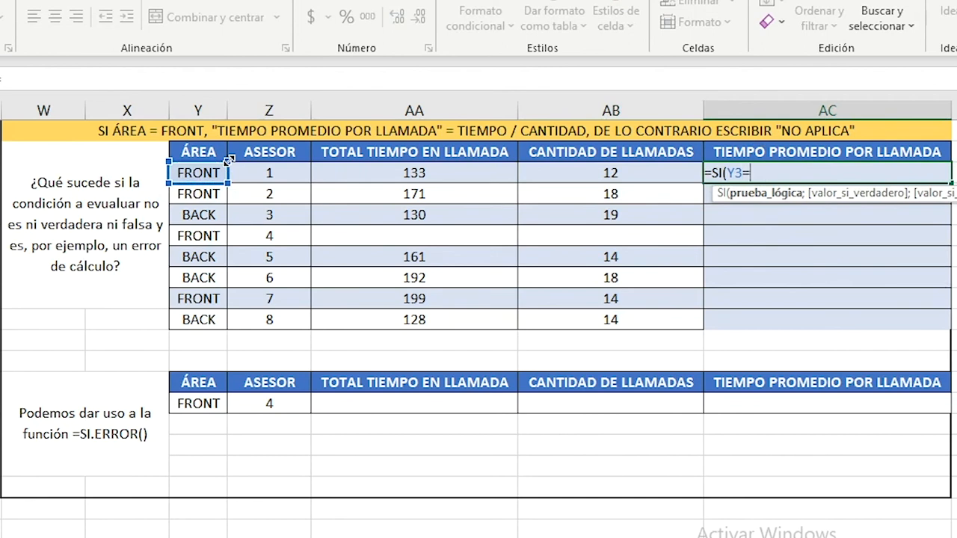
pyautogui.write('"FRONT";')
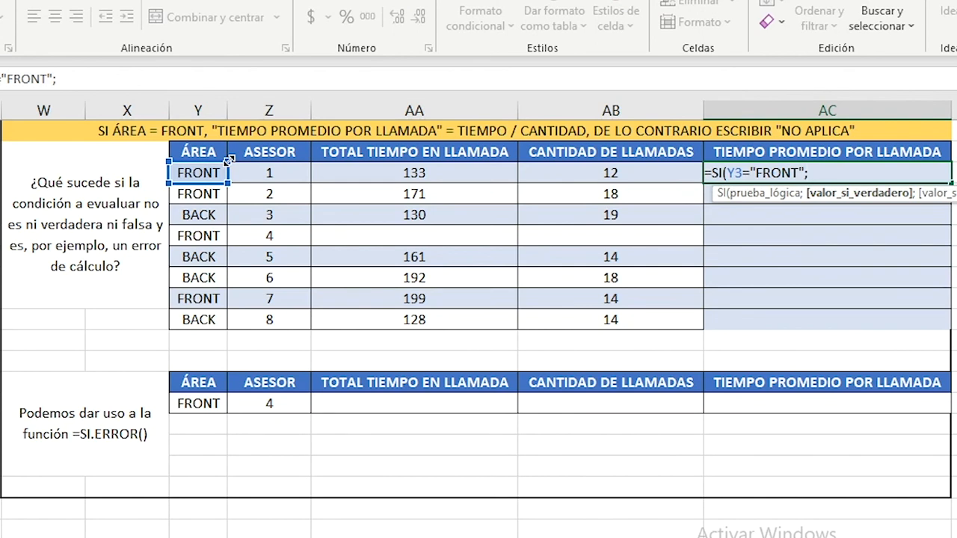
# - Complete the AC3 formula with AA3/AB3 as the true value and "NO APLICA" as the false value, and enter it
pyautogui.click(384, 173)
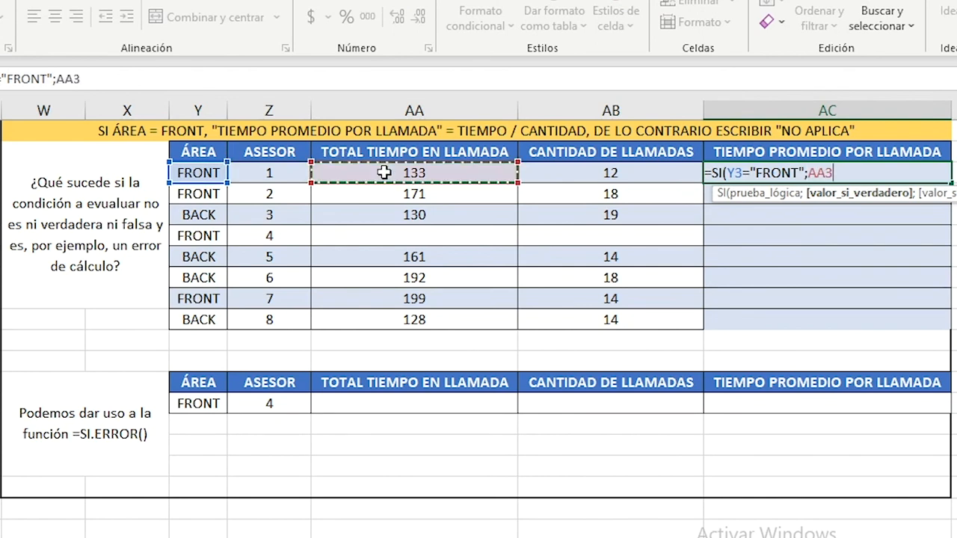
pyautogui.write('/')
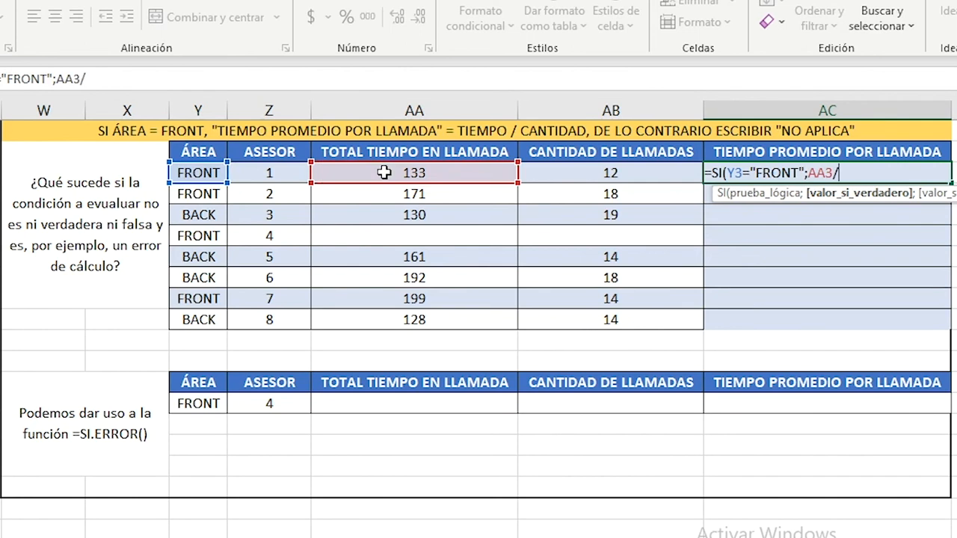
pyautogui.click(555, 170)
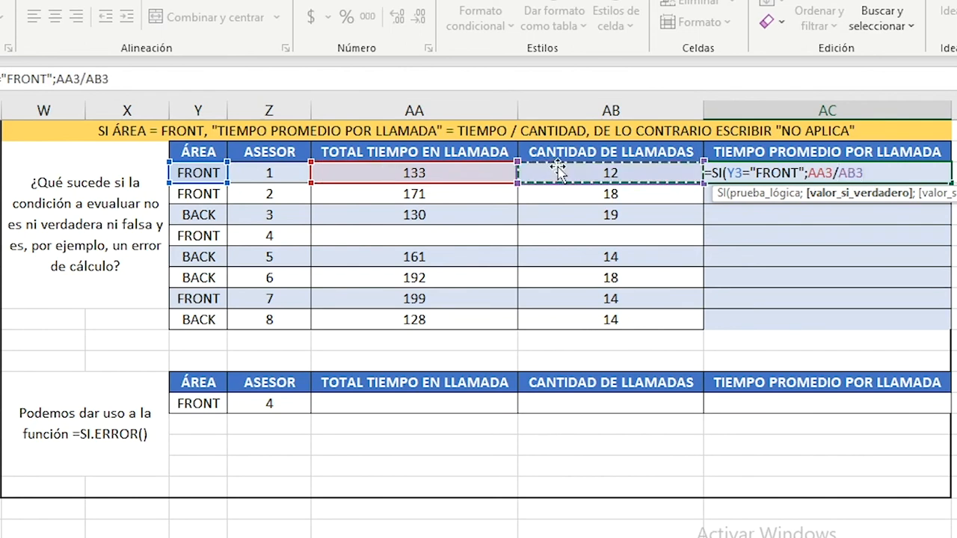
pyautogui.write(';')
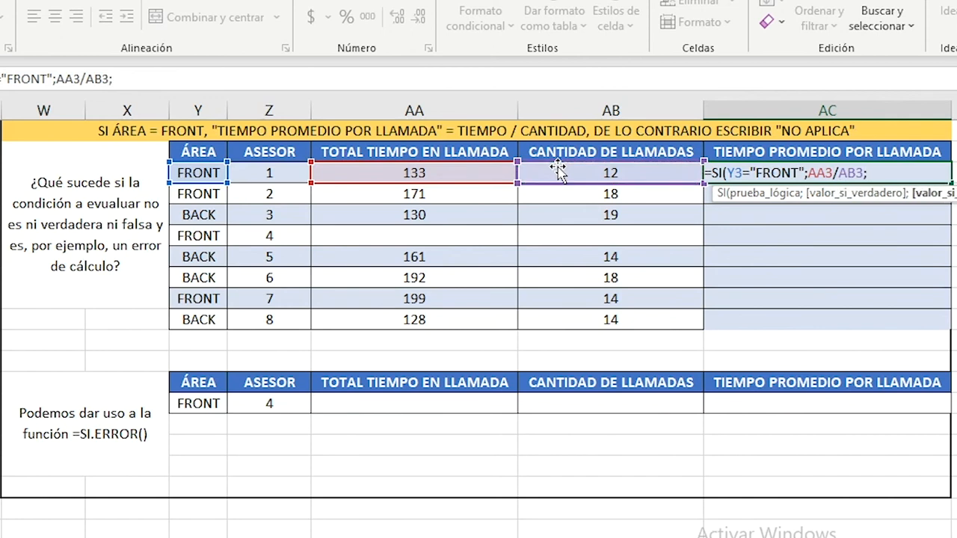
pyautogui.write('"NO APLI')
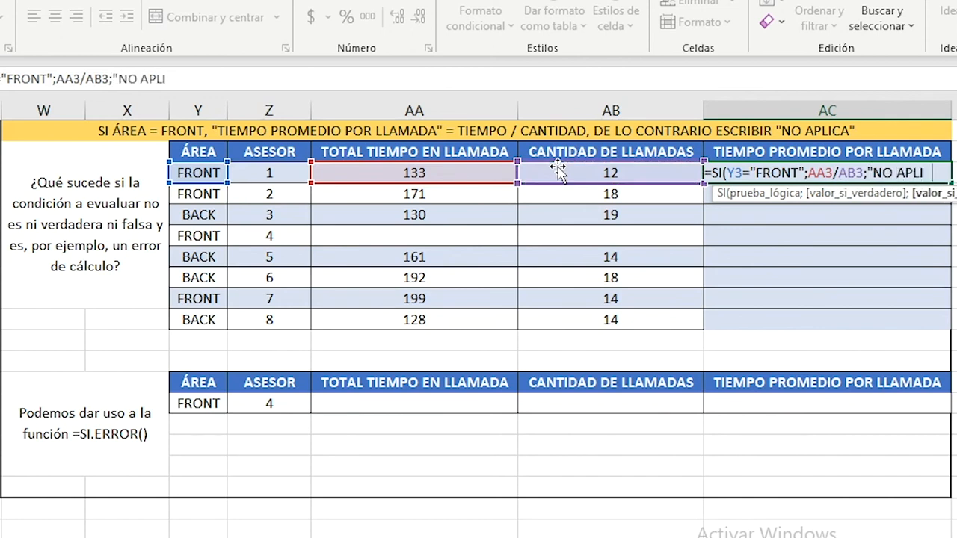
pyautogui.write('CA")')
pyautogui.press('Return')
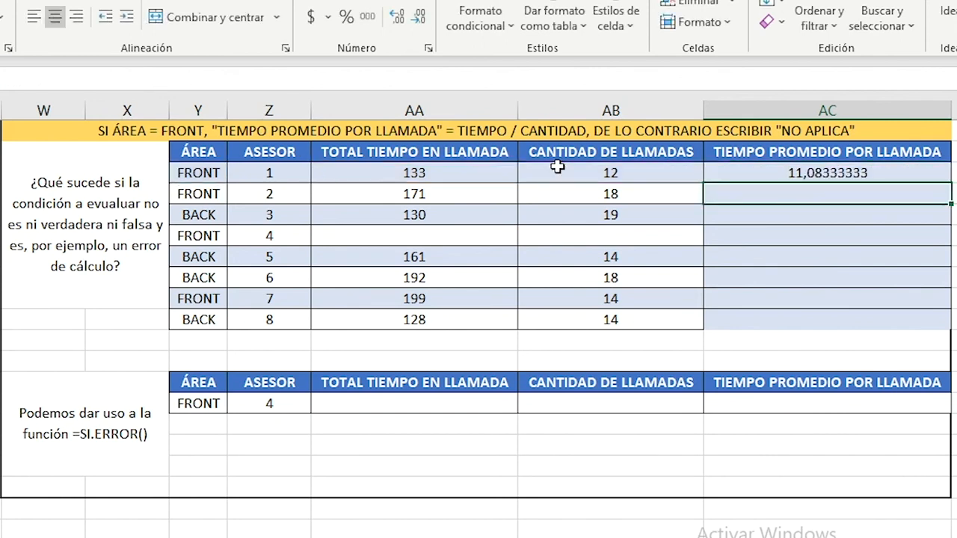
# - Fill the AC3 formula down the Tiempo promedio por llamada column to AC10 and check the last row's formula
pyautogui.click(813, 175)
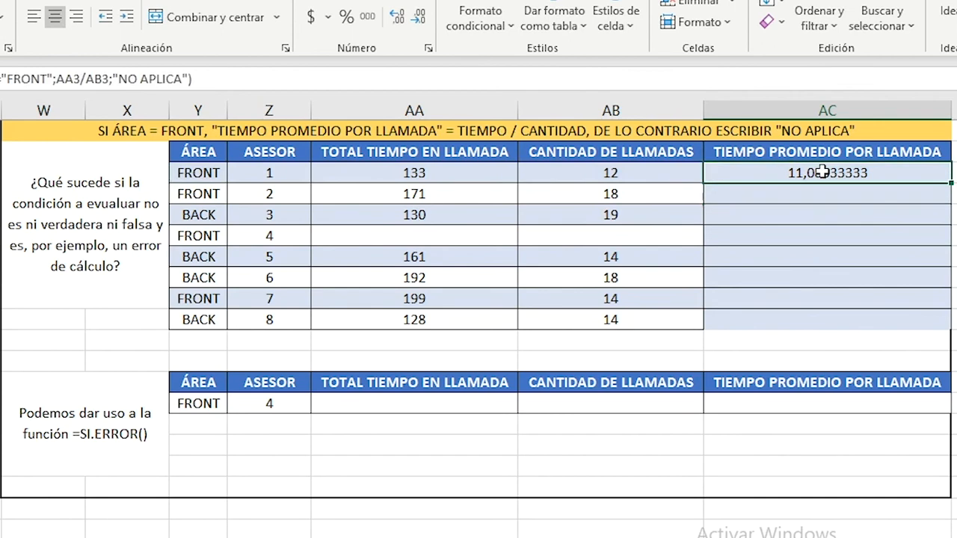
pyautogui.moveTo(949, 183); pyautogui.dragTo(945, 322)
pyautogui.click(864, 315)
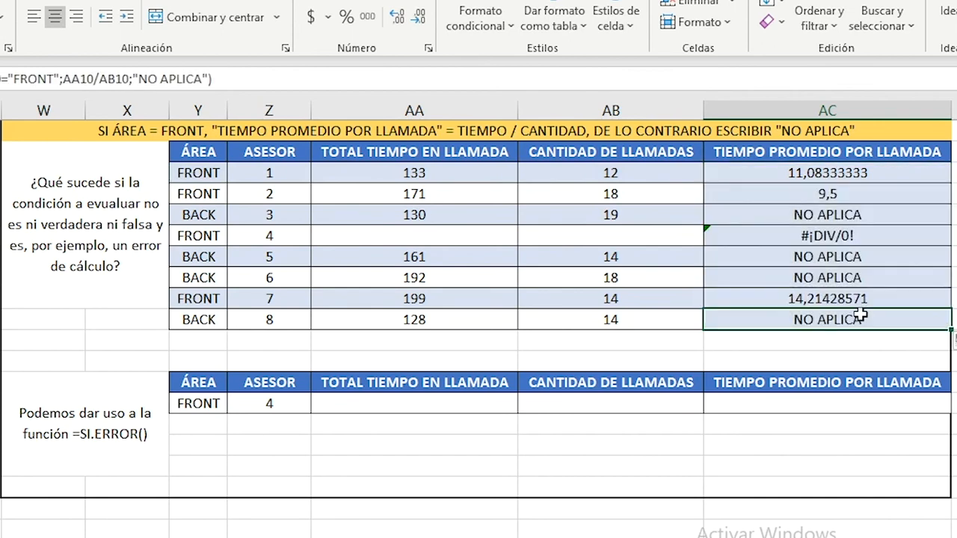
# - Examine asesor 4's average call time against its total time and call count cells, and compare that row with the SI.ERROR table
pyautogui.click(815, 238)
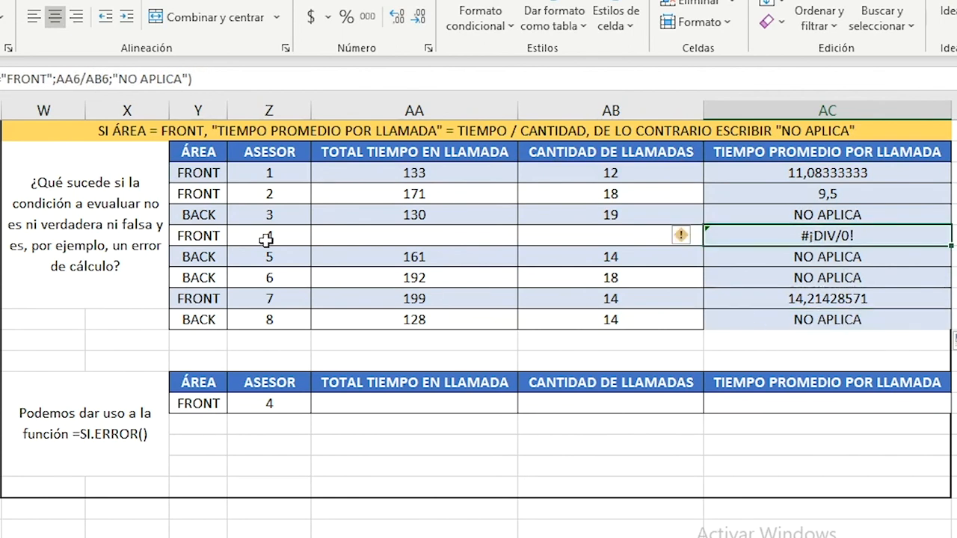
pyautogui.moveTo(338, 236); pyautogui.dragTo(555, 235)
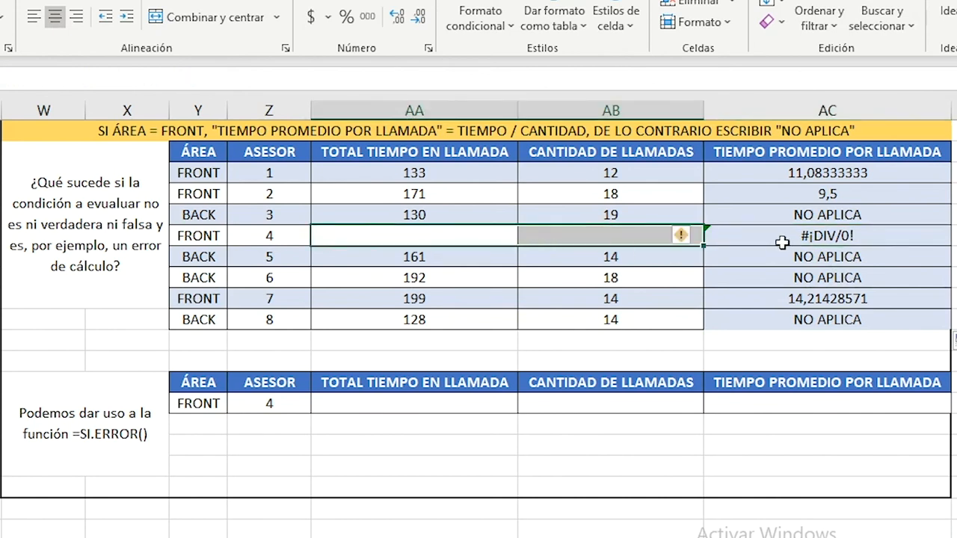
pyautogui.click(780, 240)
pyautogui.click(755, 296)
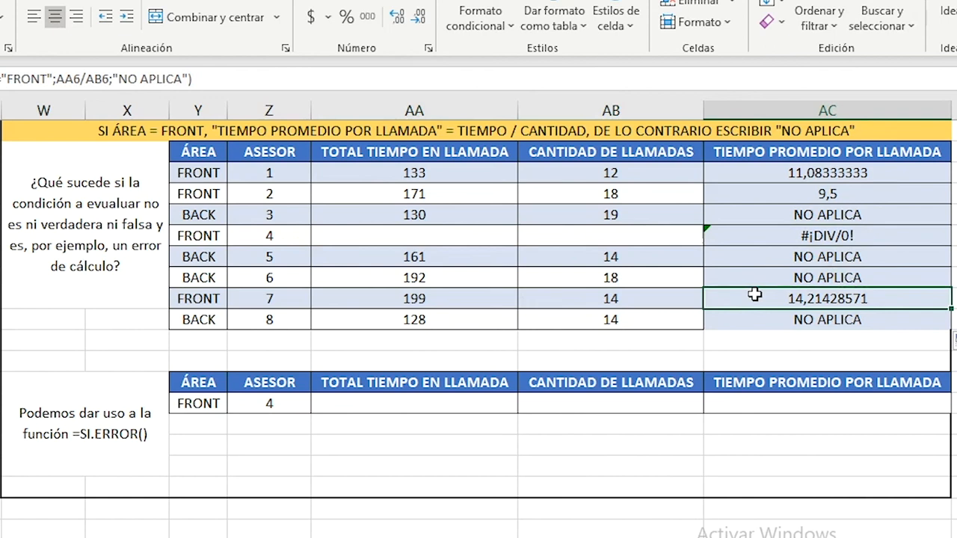
pyautogui.click(762, 240)
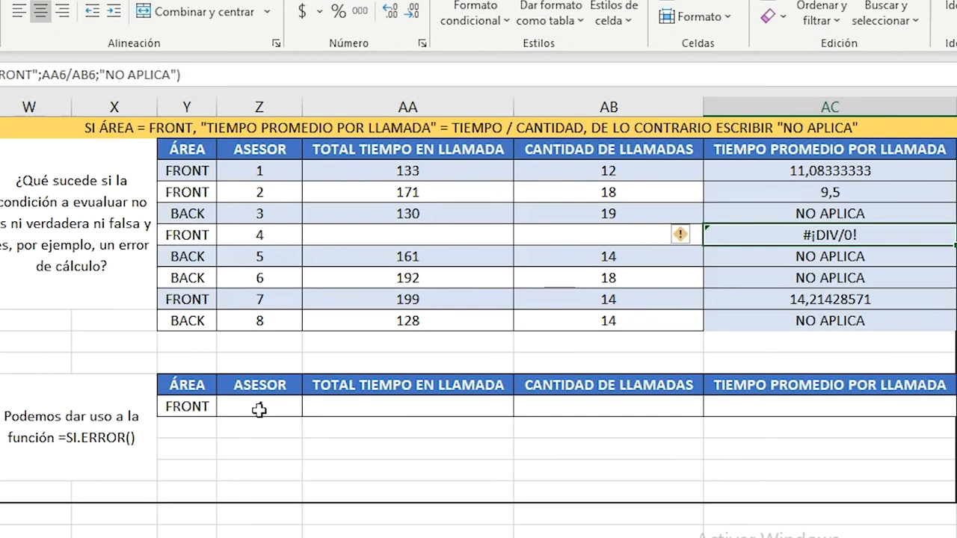
pyautogui.moveTo(178, 399); pyautogui.dragTo(706, 391)
pyautogui.moveTo(184, 237); pyautogui.dragTo(756, 231)
pyautogui.click(445, 468)
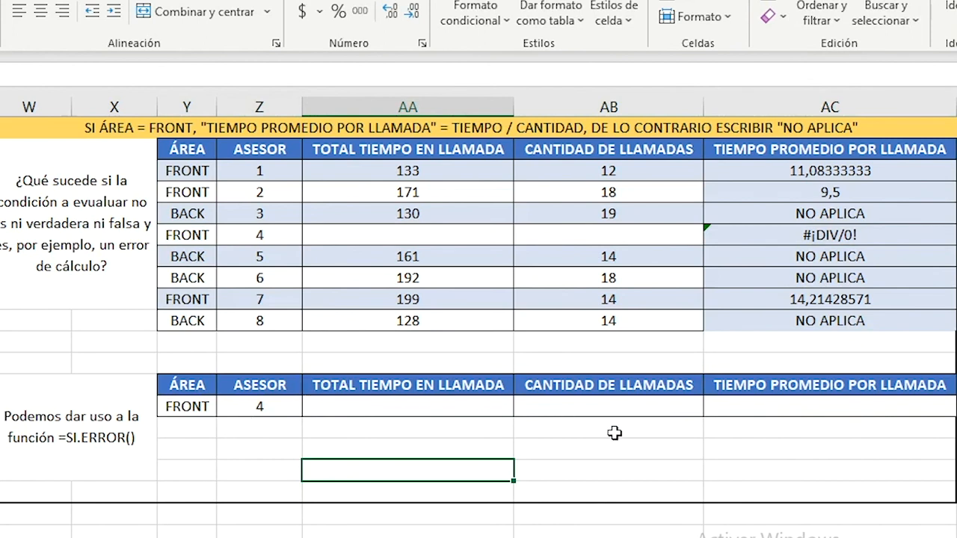
# - Start a SI.ERROR formula in AC14 with an SI function nested as its value argument
pyautogui.click(761, 408)
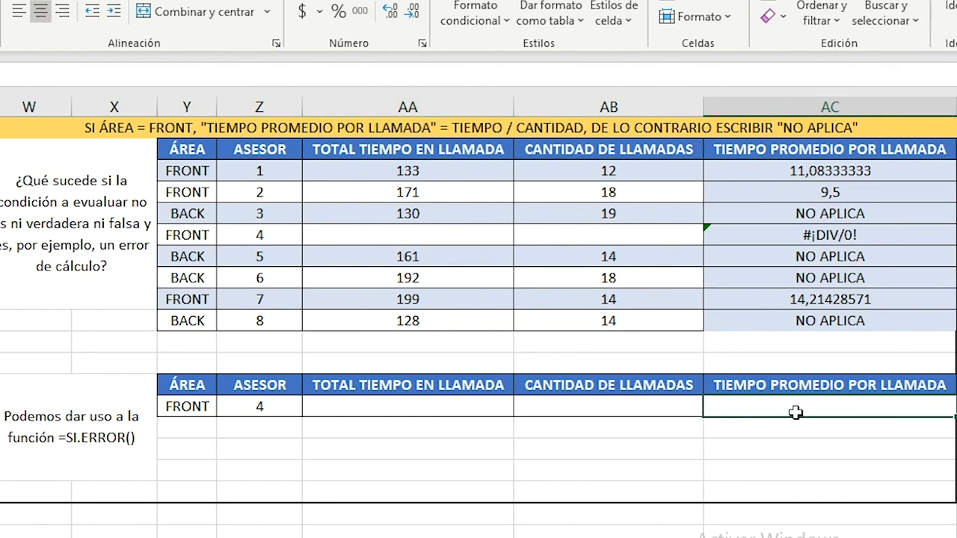
pyautogui.write('=')
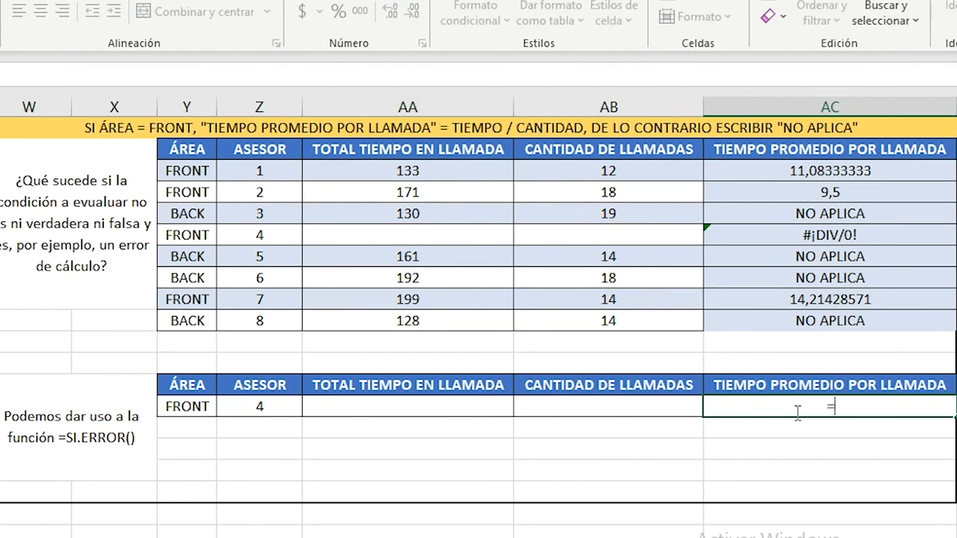
pyautogui.write('si')
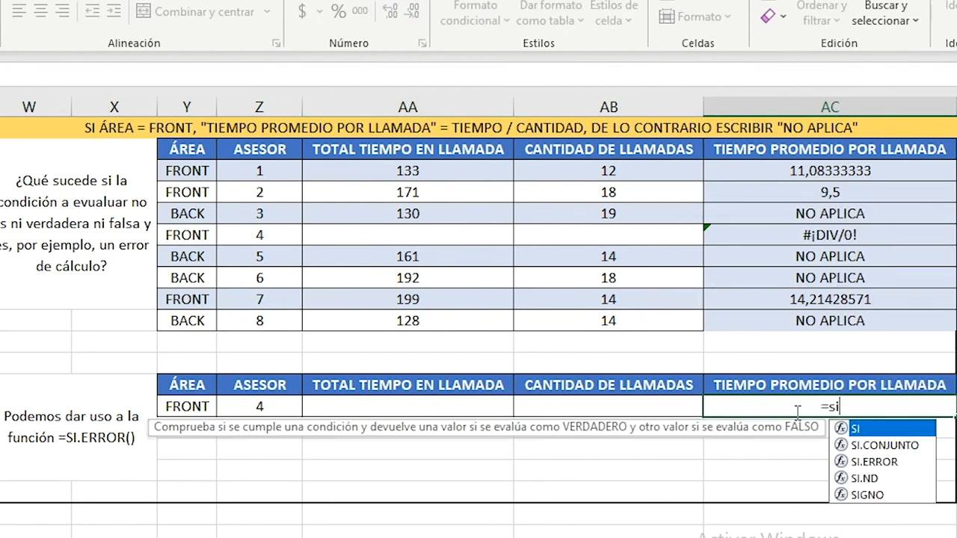
pyautogui.write('.e')
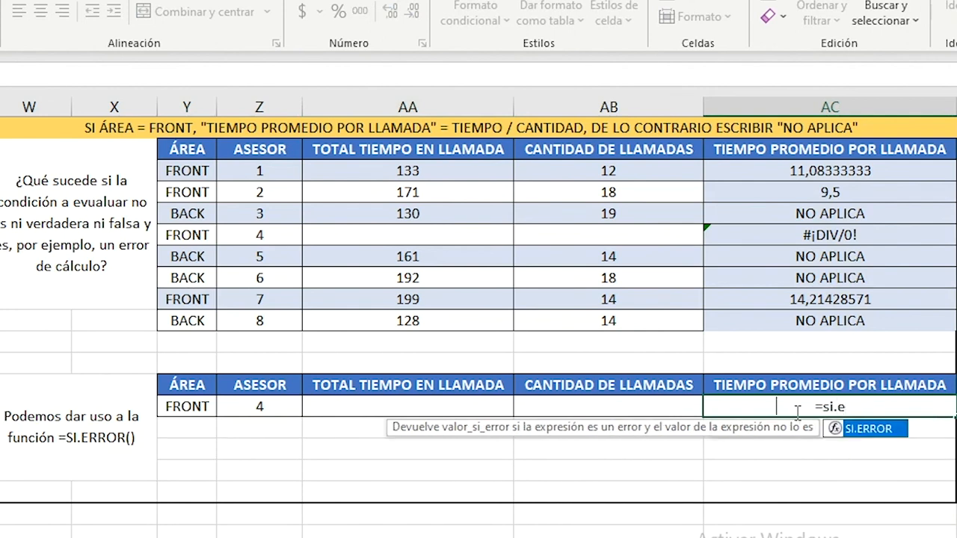
pyautogui.press('Tab')
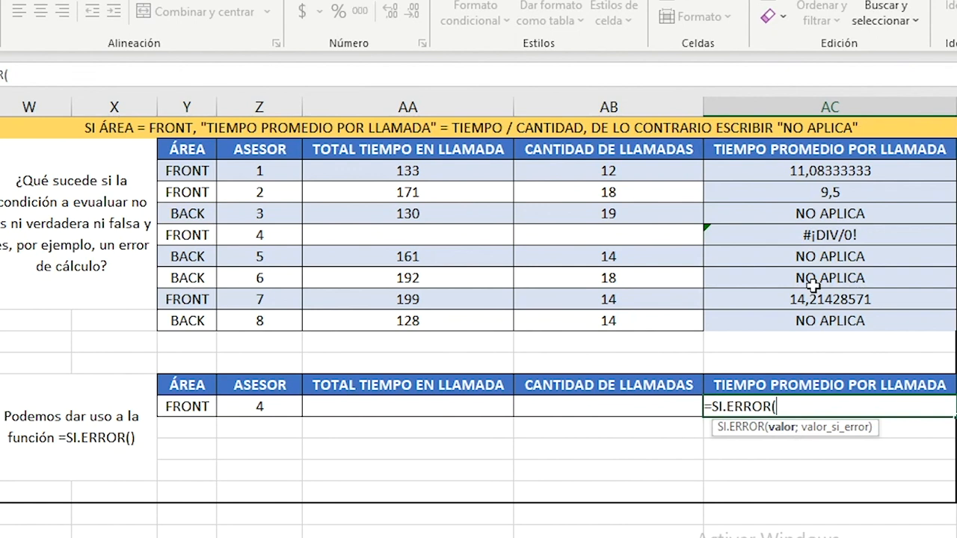
pyautogui.write('si')
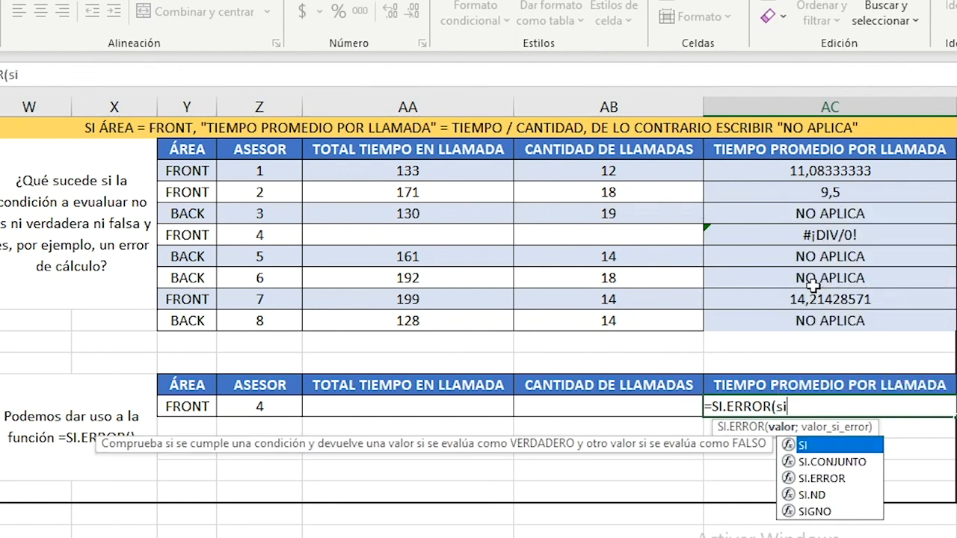
pyautogui.press('Tab')
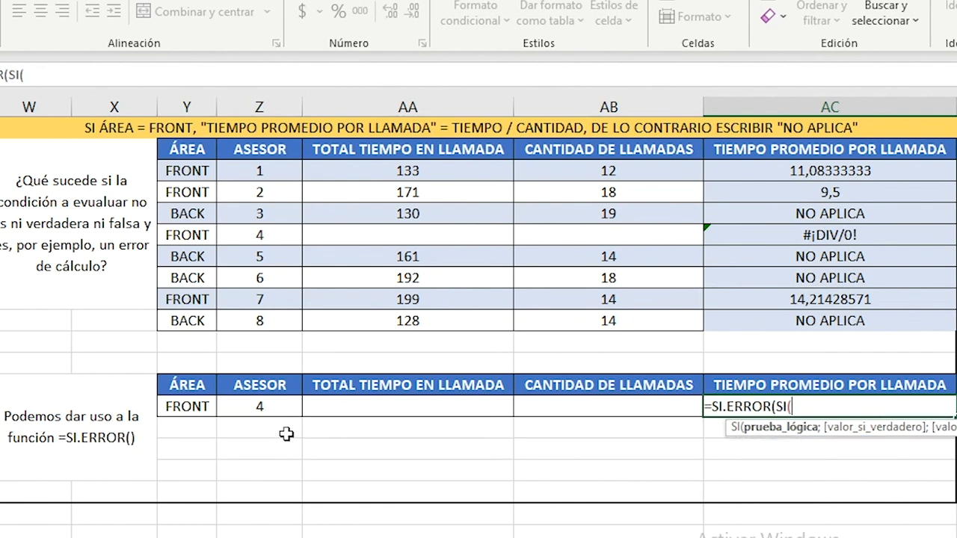
# - Set the nested SI's logical test to Y14="FRONT" and clear the mistaken reference AA147 after it
pyautogui.click(205, 406)
pyautogui.write('="FRONT')
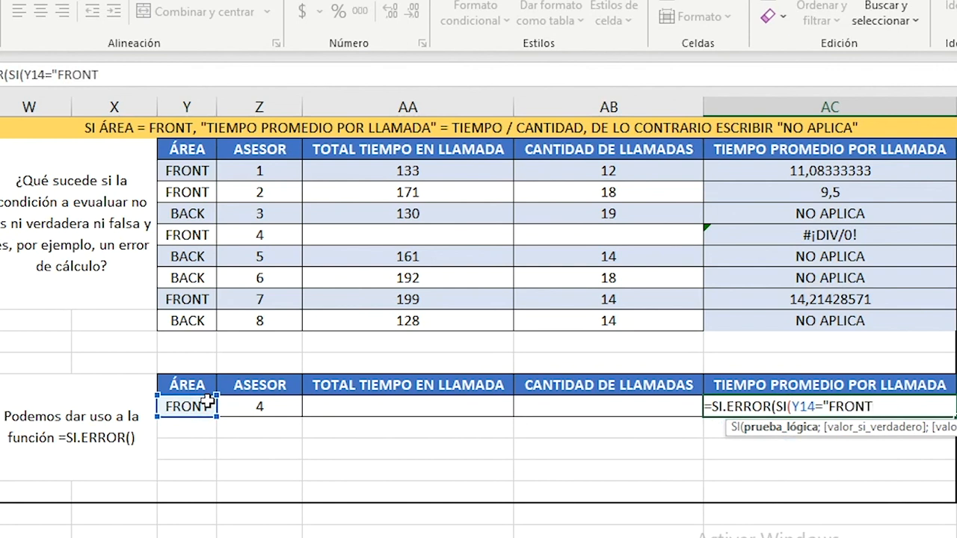
pyautogui.write('";')
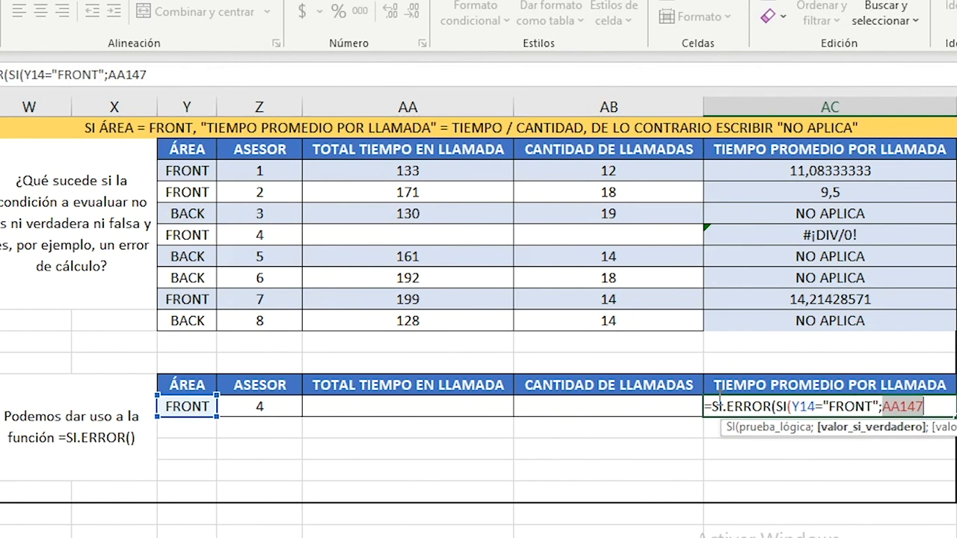
pyautogui.press('BackSpace')
pyautogui.press('Left')
pyautogui.press('BackSpace')
pyautogui.write(';')
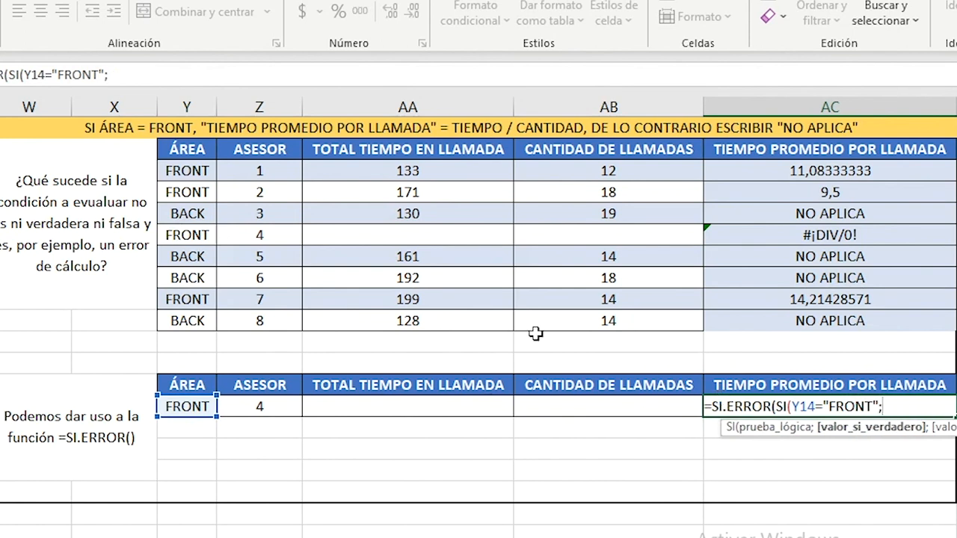
# - Give the nested SI AA14/AB14 as the true value and "NO APLICA" as the false value, and close it
pyautogui.click(438, 408)
pyautogui.write('/')
pyautogui.click(689, 407)
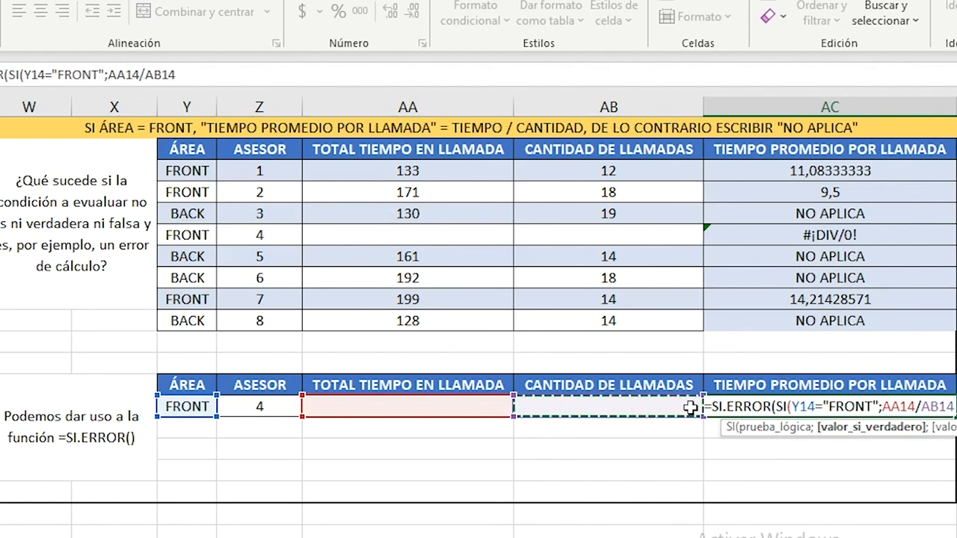
pyautogui.write(';')
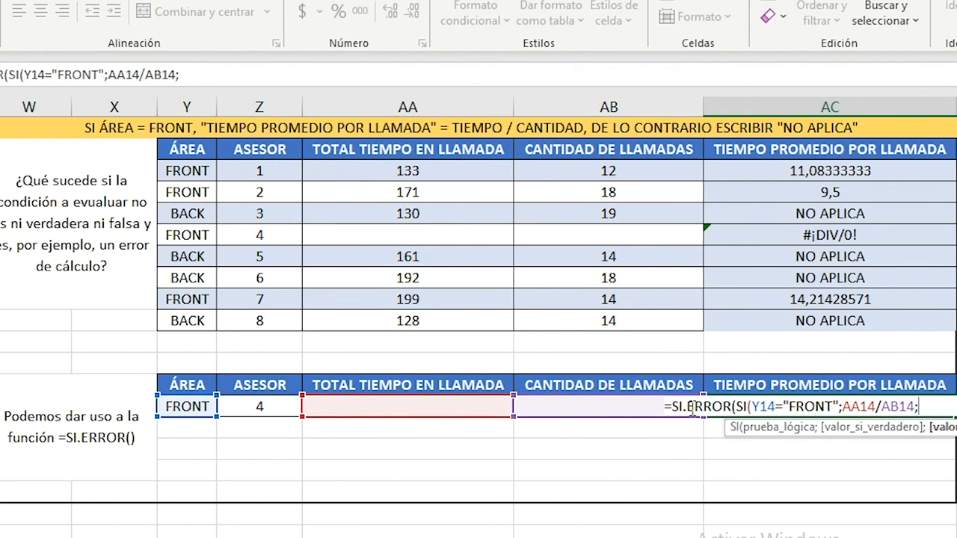
pyautogui.write('"')
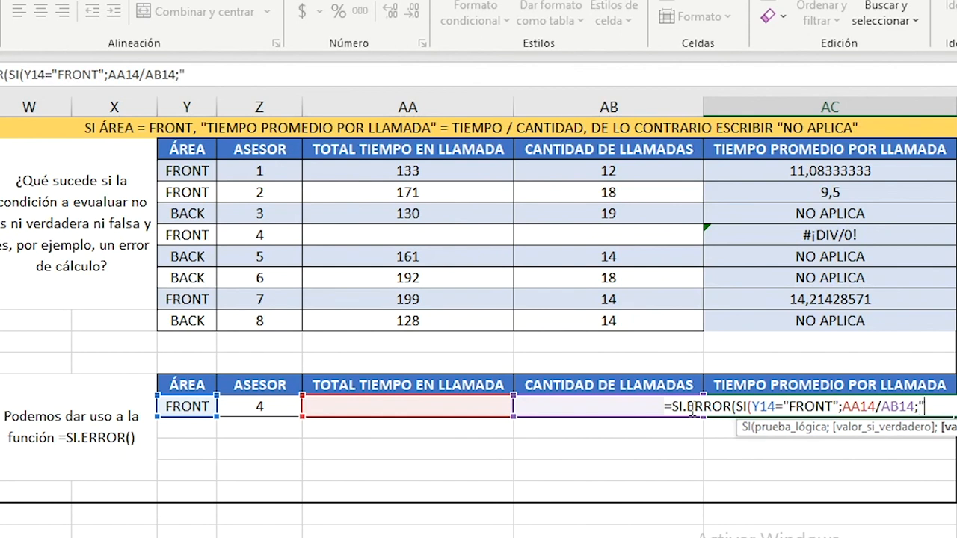
pyautogui.write('NO APLICA')
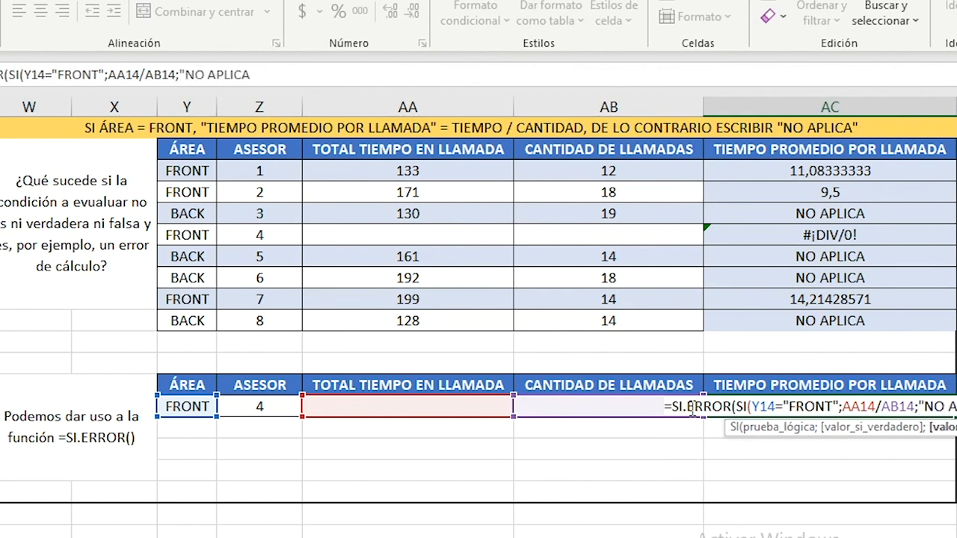
pyautogui.write('"')
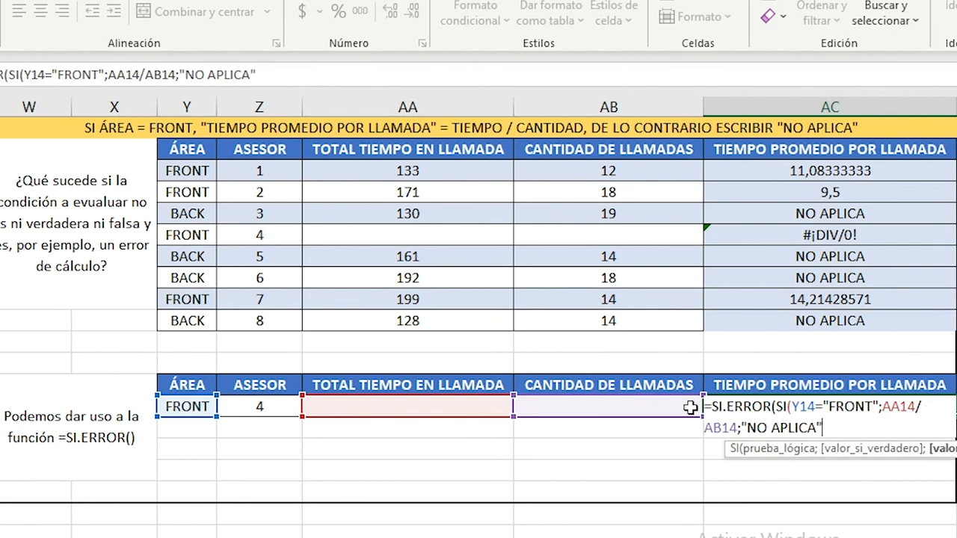
pyautogui.write(')')
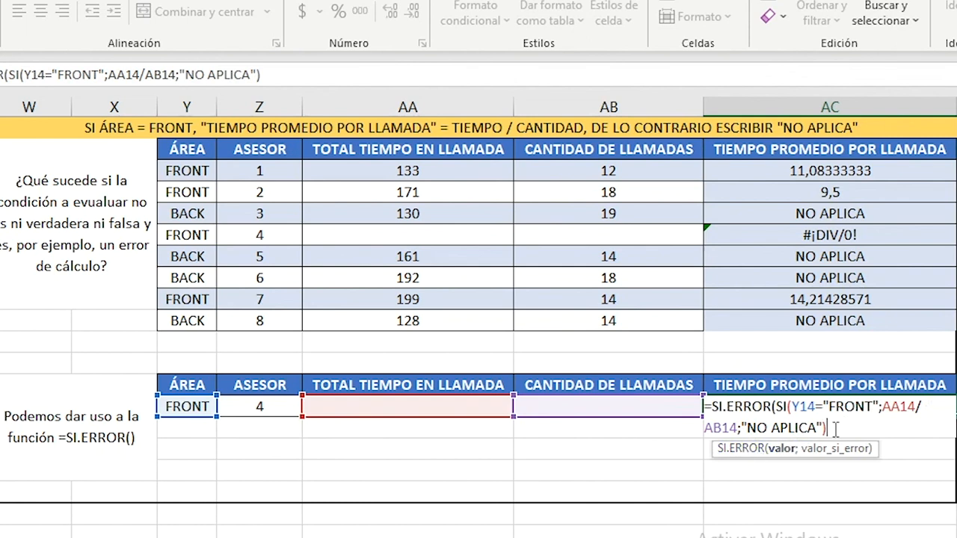
# - Set "NO SE PUEDE CALCULAR" as the SI.ERROR fallback value in AC14, close the function and enter the formula
pyautogui.moveTo(827, 428); pyautogui.dragTo(778, 407)
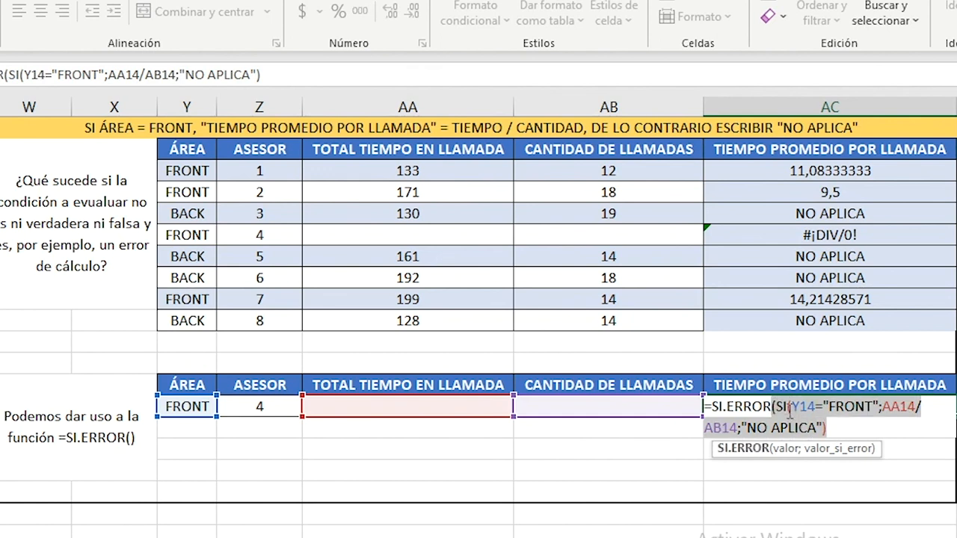
pyautogui.click(838, 429)
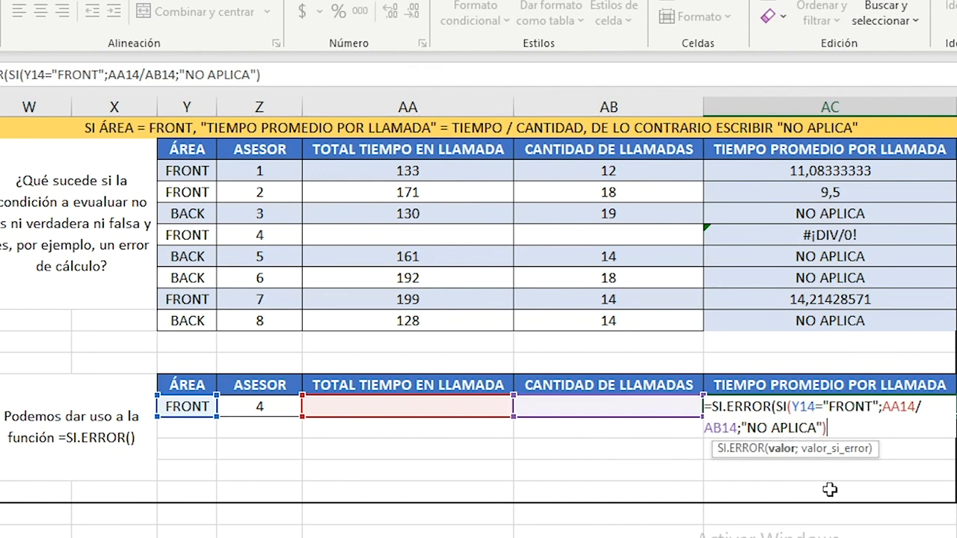
pyautogui.write(';')
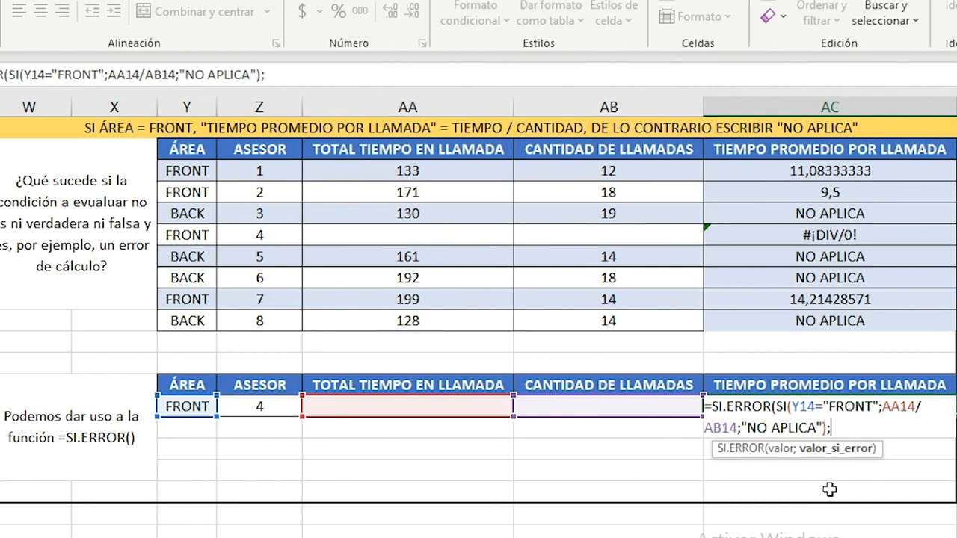
pyautogui.write('"')
pyautogui.write('NO S')
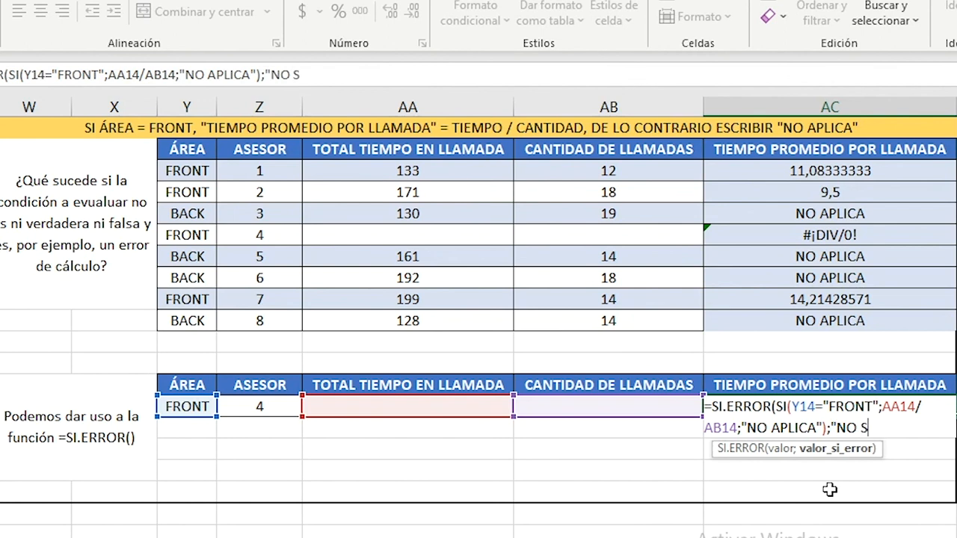
pyautogui.write('E PUEDE CALC')
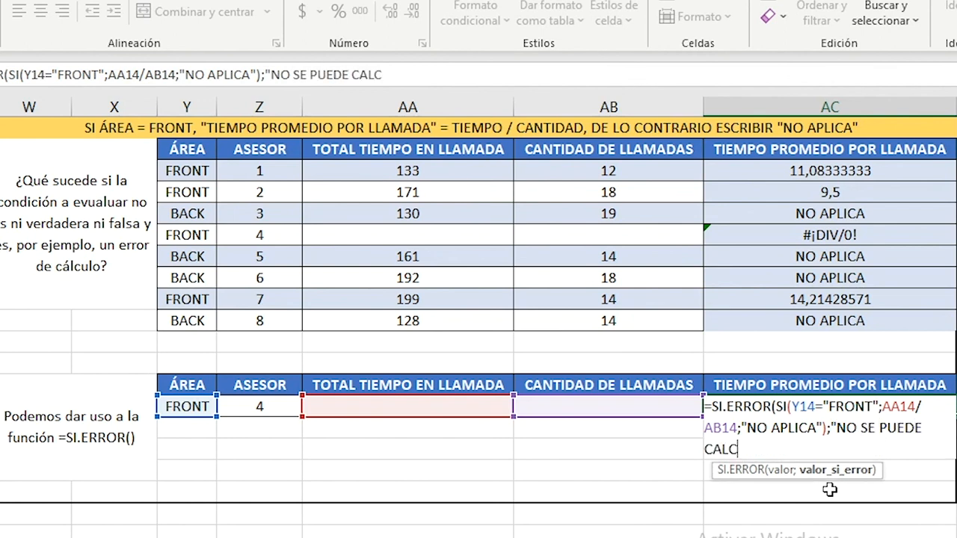
pyautogui.write('ULAR"')
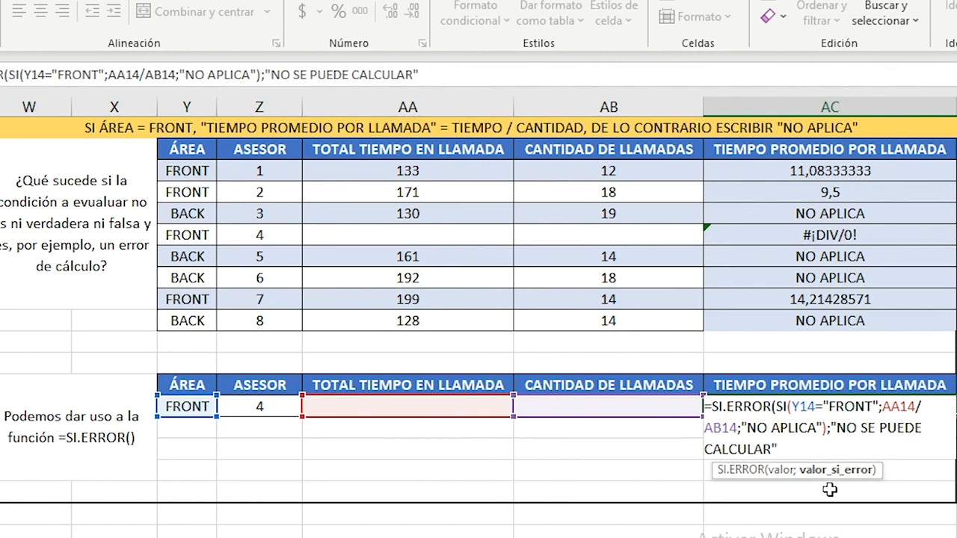
pyautogui.write(')')
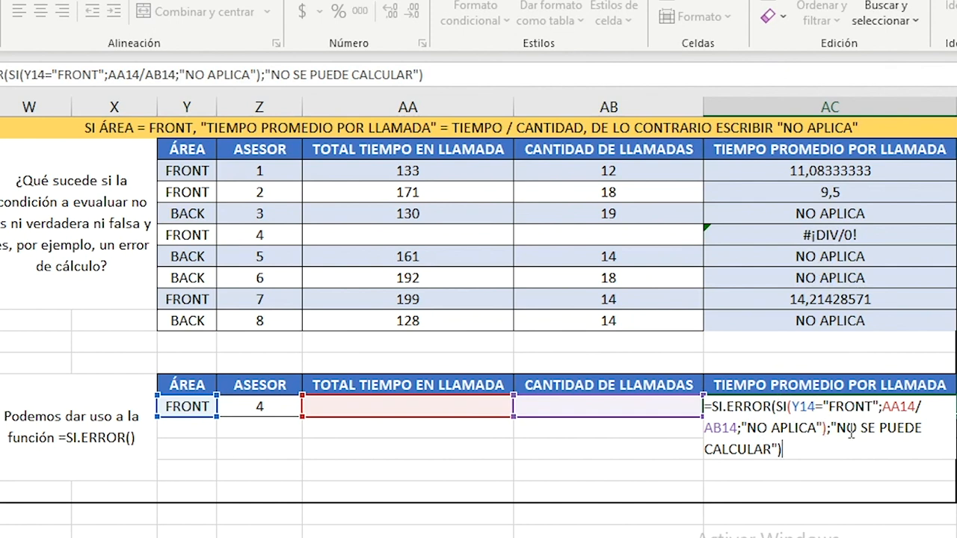
pyautogui.press('Return')
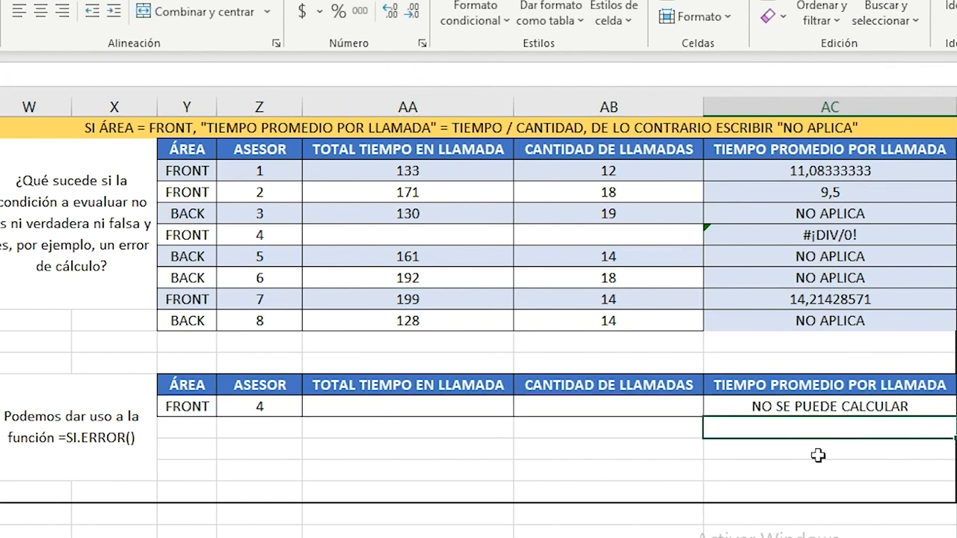
# - Compare the SI.ERROR result in AC14 with asesor 4's average call time from the plain SI formula in the upper table
pyautogui.click(808, 408)
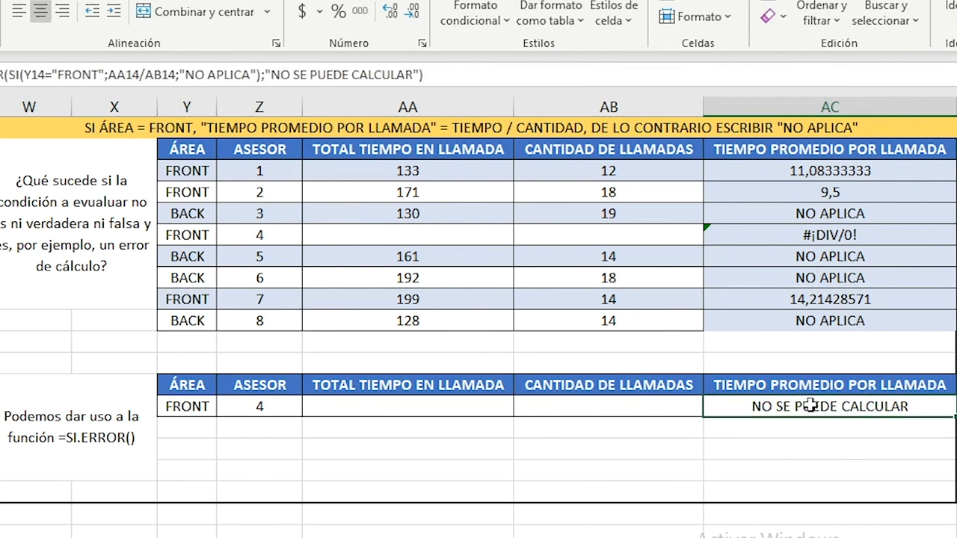
pyautogui.click(807, 442)
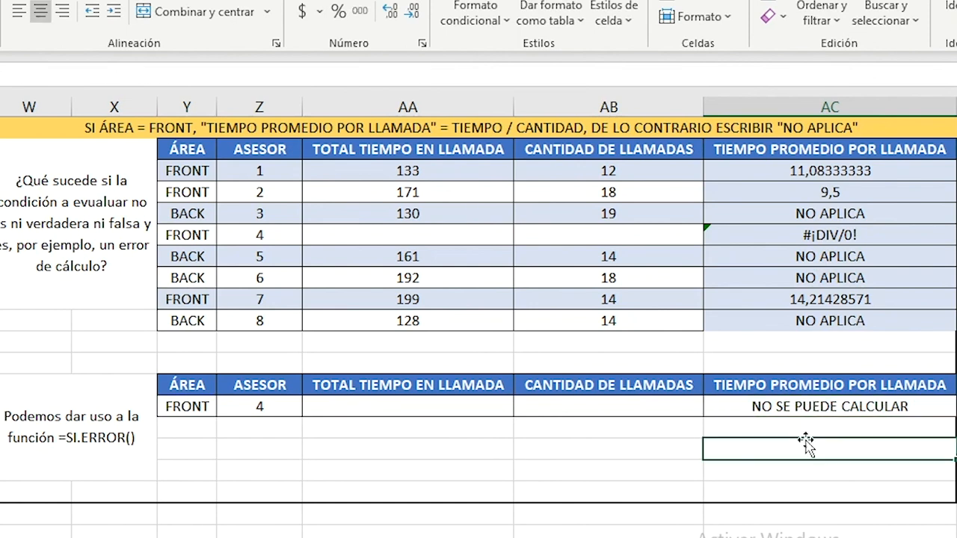
pyautogui.click(144, 444)
pyautogui.click(756, 433)
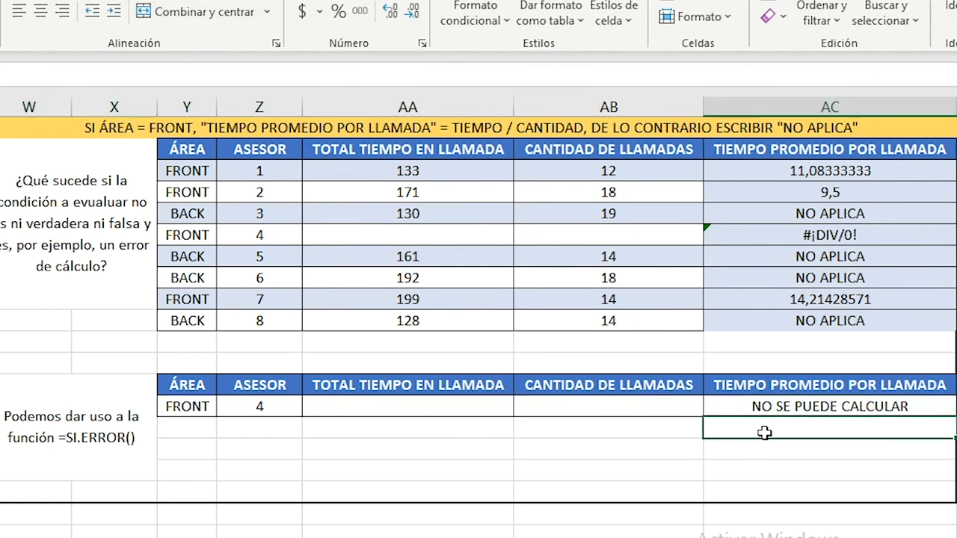
pyautogui.click(789, 241)
pyautogui.click(831, 408)
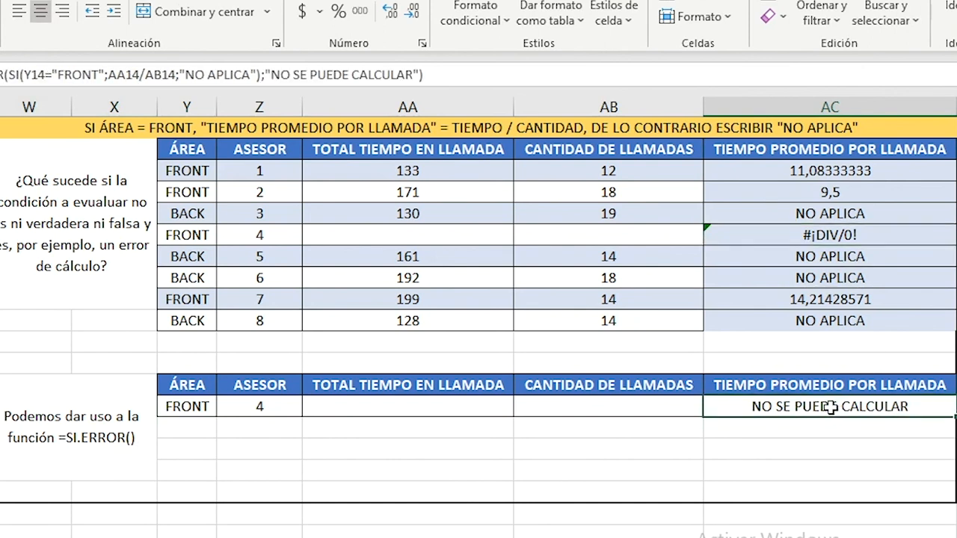
pyautogui.click(761, 245)
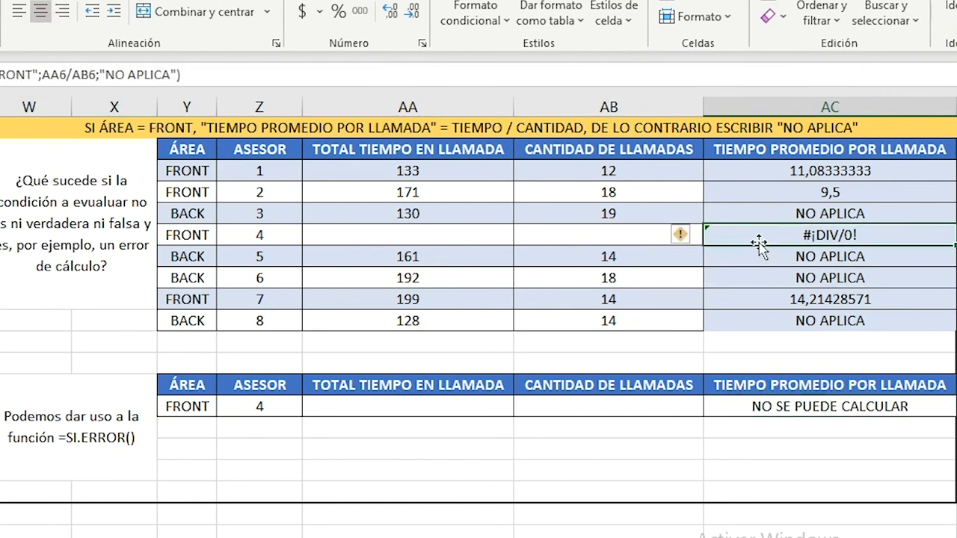
pyautogui.click(778, 364)
pyautogui.click(787, 409)
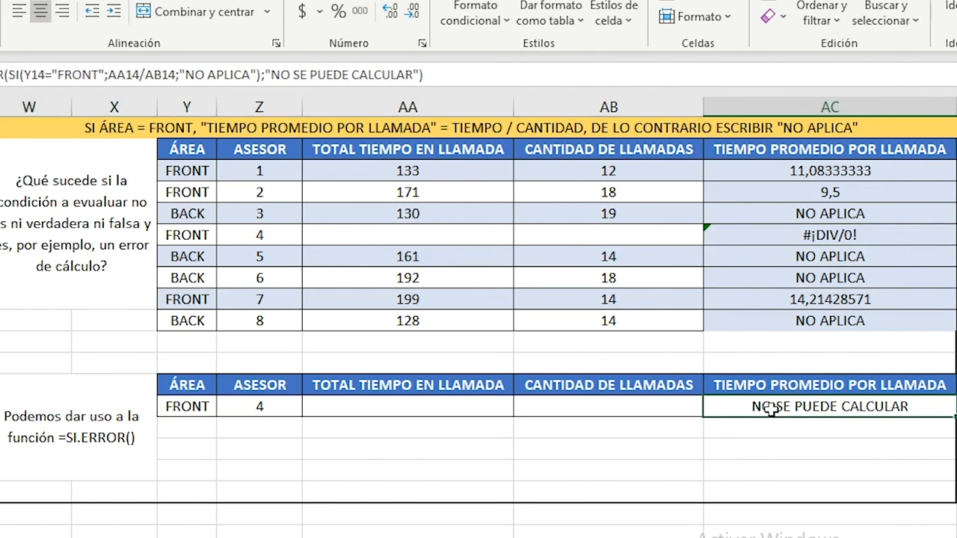